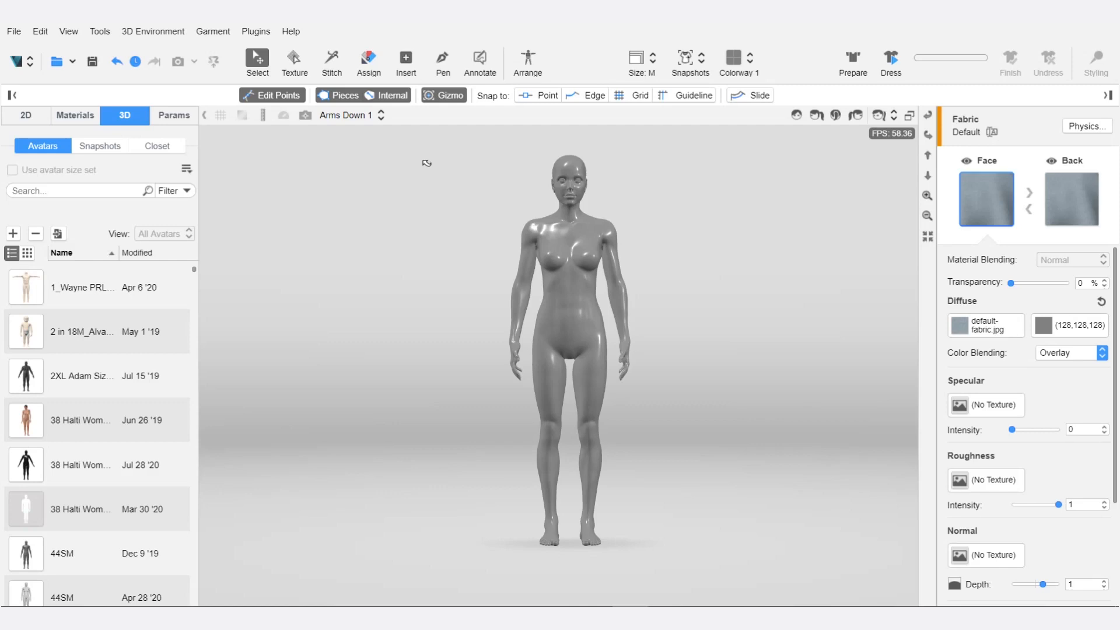
Search the avatar list for "tina_" and load the Tina_F_TP avatar into the 3D view.
{"action": "left_click", "coordinate": [74, 190]}
{"action": "type", "text": "tina_"}
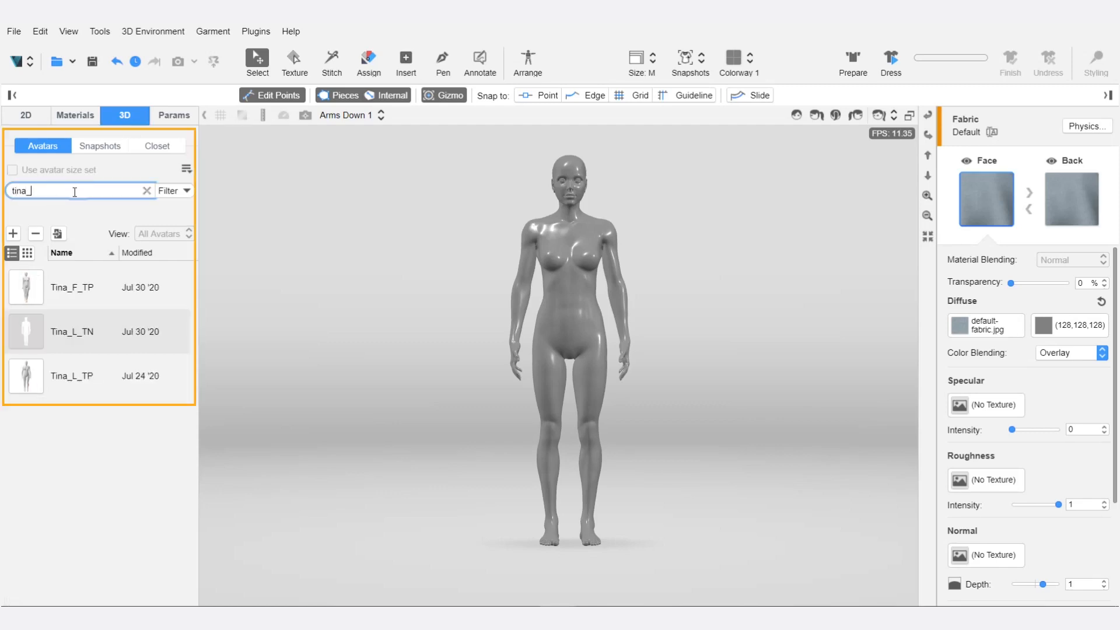
{"action": "left_click", "coordinate": [29, 286]}
{"action": "double_click", "coordinate": [30, 287]}
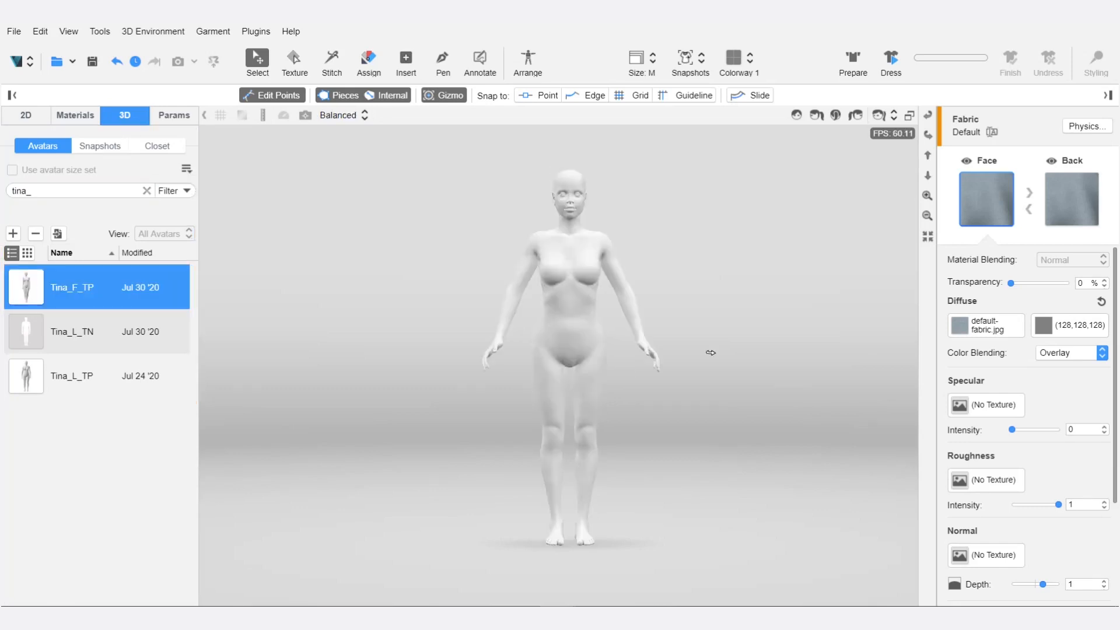
{"action": "right_click_drag", "start_coordinate": [711, 353], "coordinate": [726, 374]}
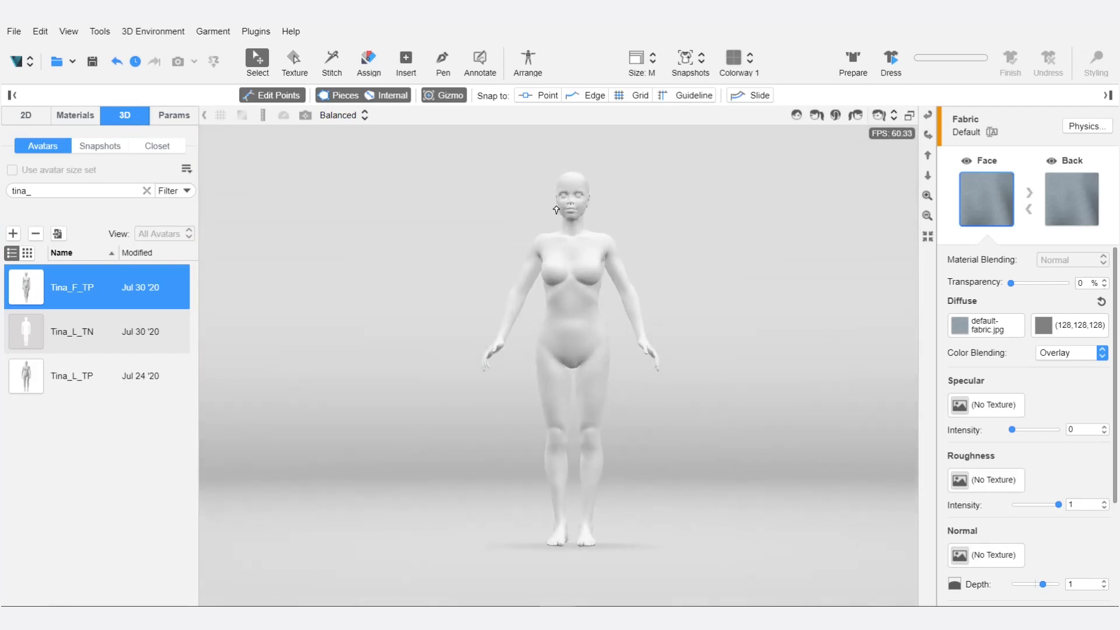
Open the loaded avatar for editing and save it as a copy named Tina_F_TP_model_1.
{"action": "right_click", "coordinate": [570, 194]}
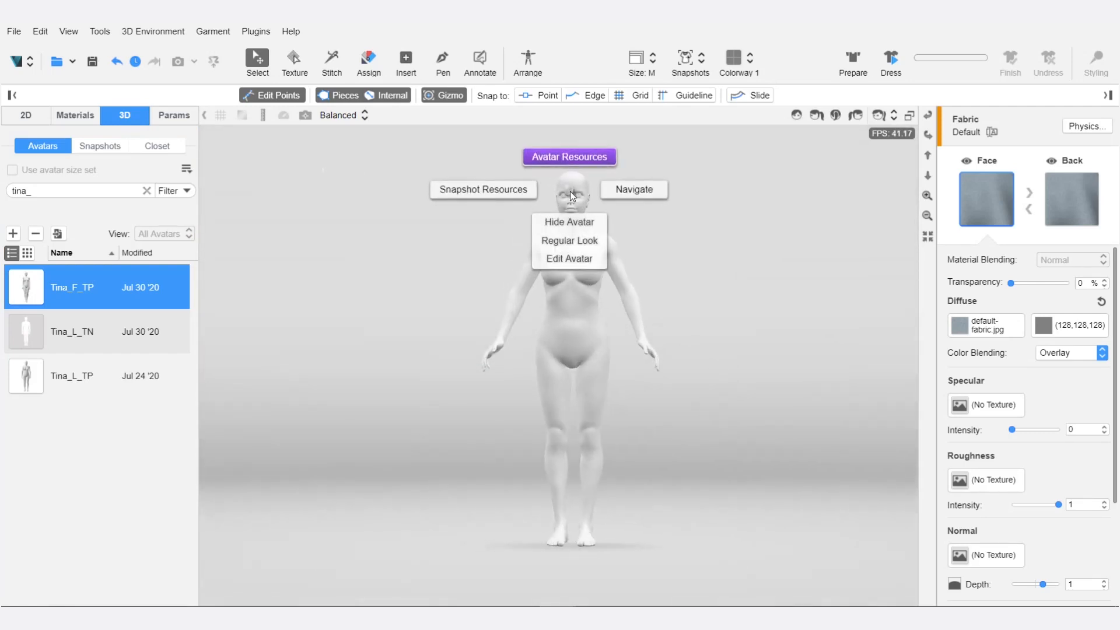
{"action": "left_click", "coordinate": [600, 267]}
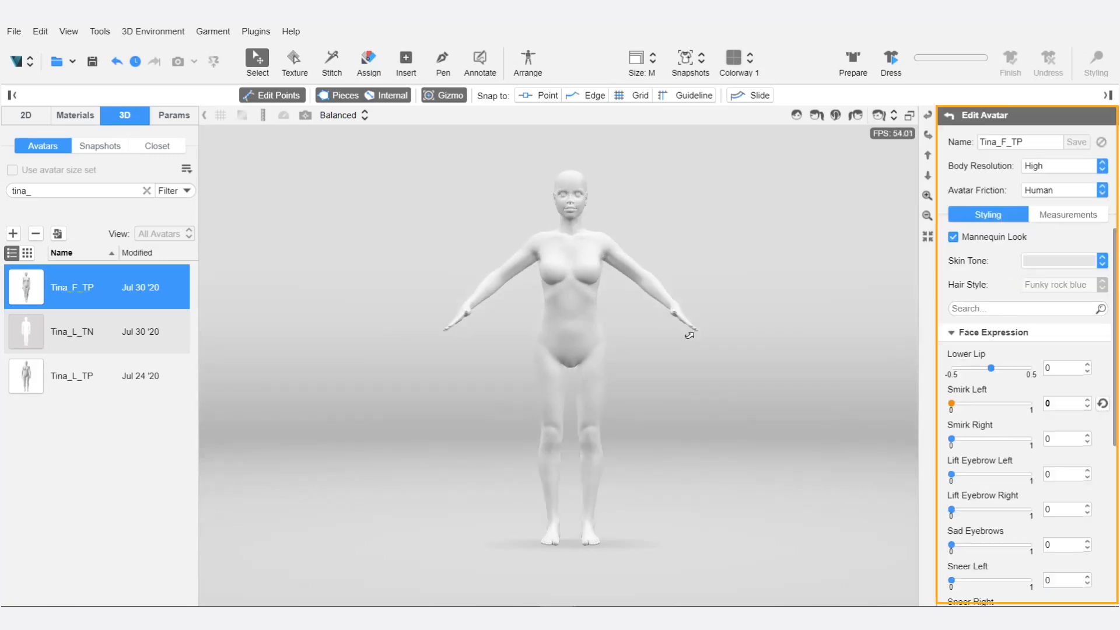
{"action": "left_click", "coordinate": [1027, 142]}
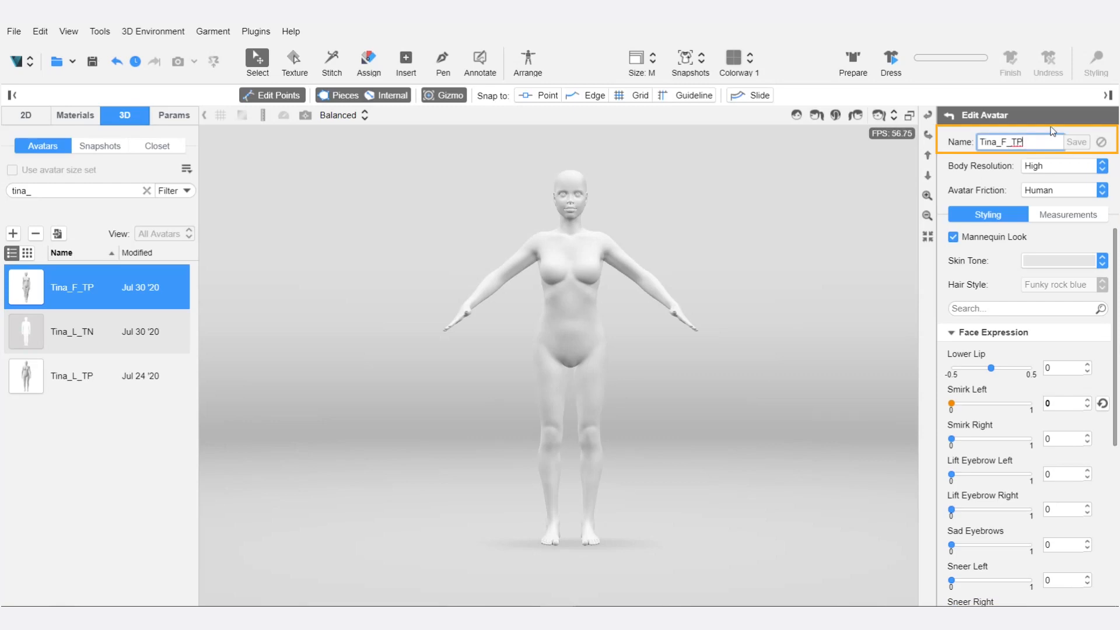
{"action": "type", "text": "_model_1"}
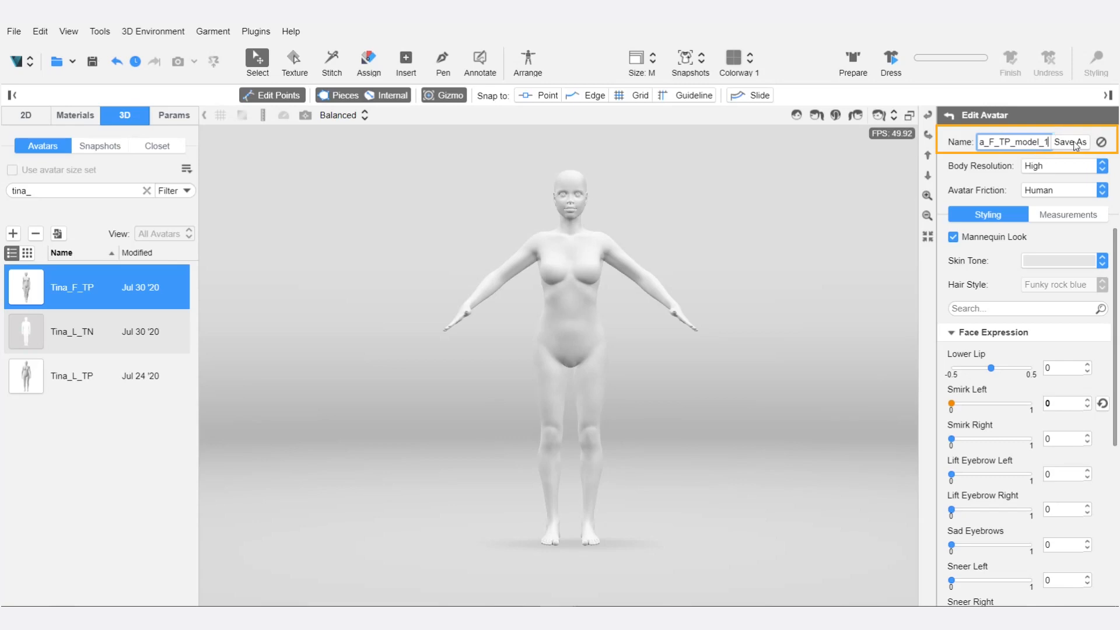
{"action": "left_click", "coordinate": [1068, 141]}
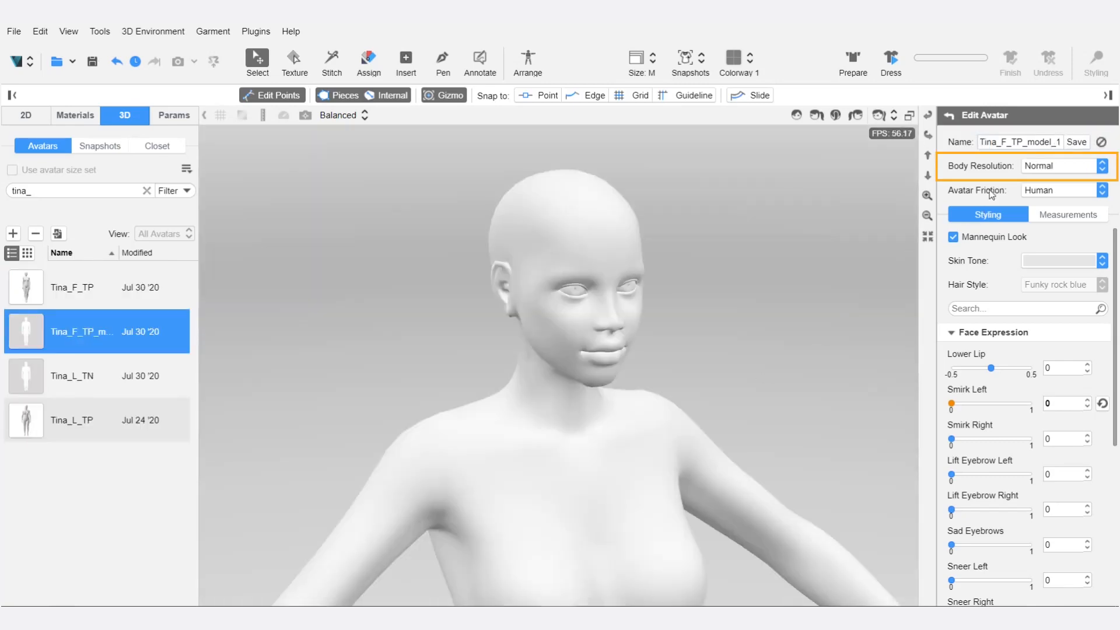
Set the avatar's body resolution to High and its friction to Human.
{"action": "left_click", "coordinate": [1101, 166]}
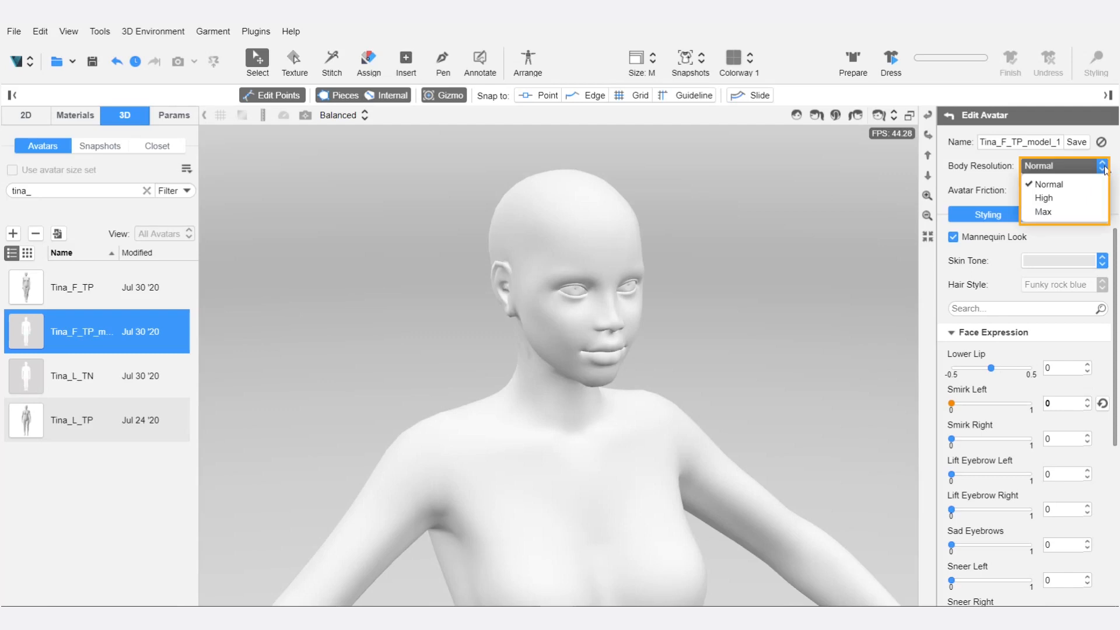
{"action": "left_click", "coordinate": [1082, 203]}
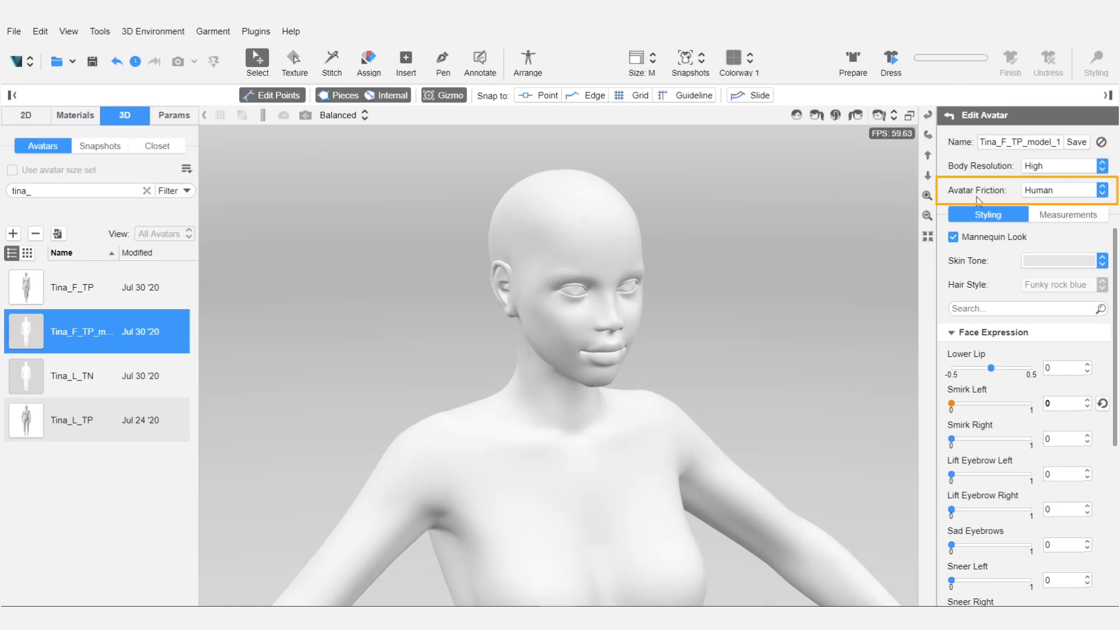
{"action": "left_click", "coordinate": [1097, 192]}
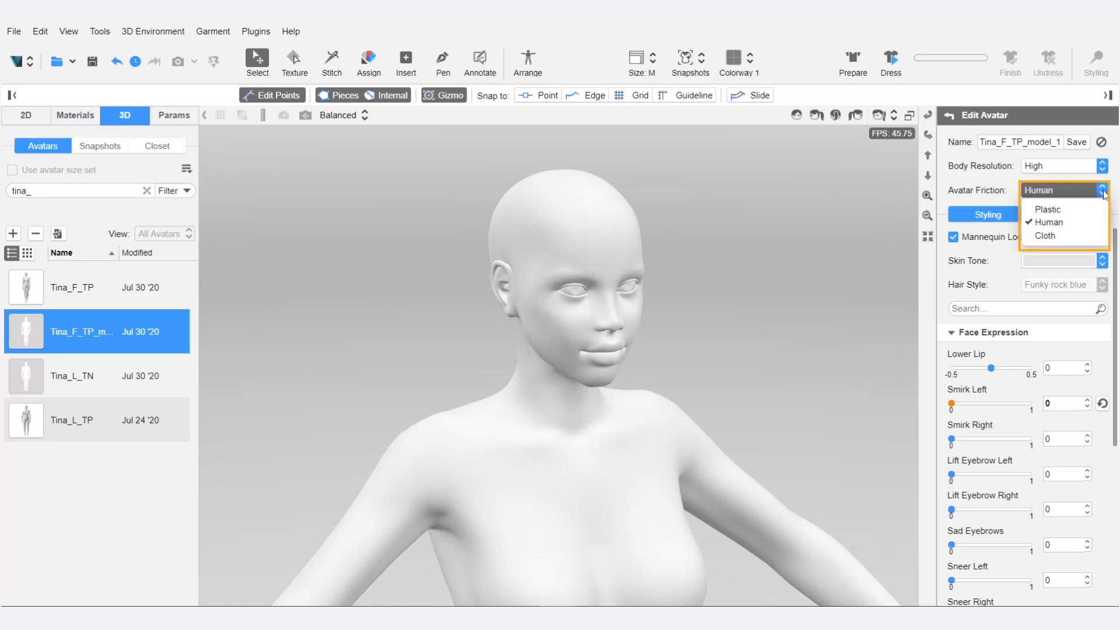
{"action": "left_click", "coordinate": [1077, 228]}
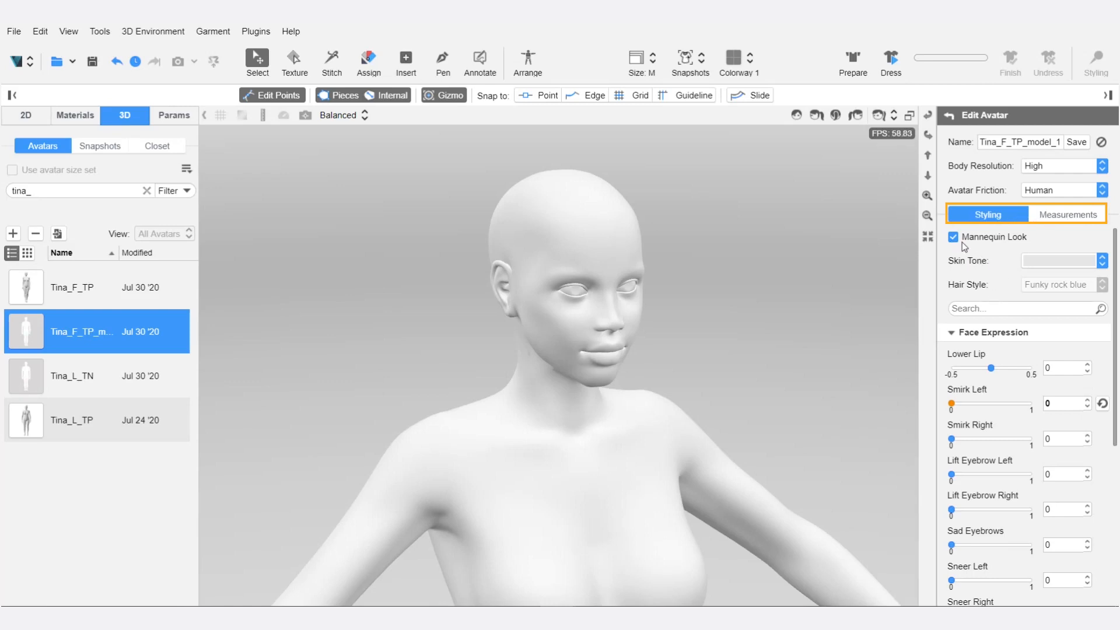
Turn off the Mannequin Look and give the avatar the third-darkest skin tone, a muted brown.
{"action": "left_click", "coordinate": [954, 239]}
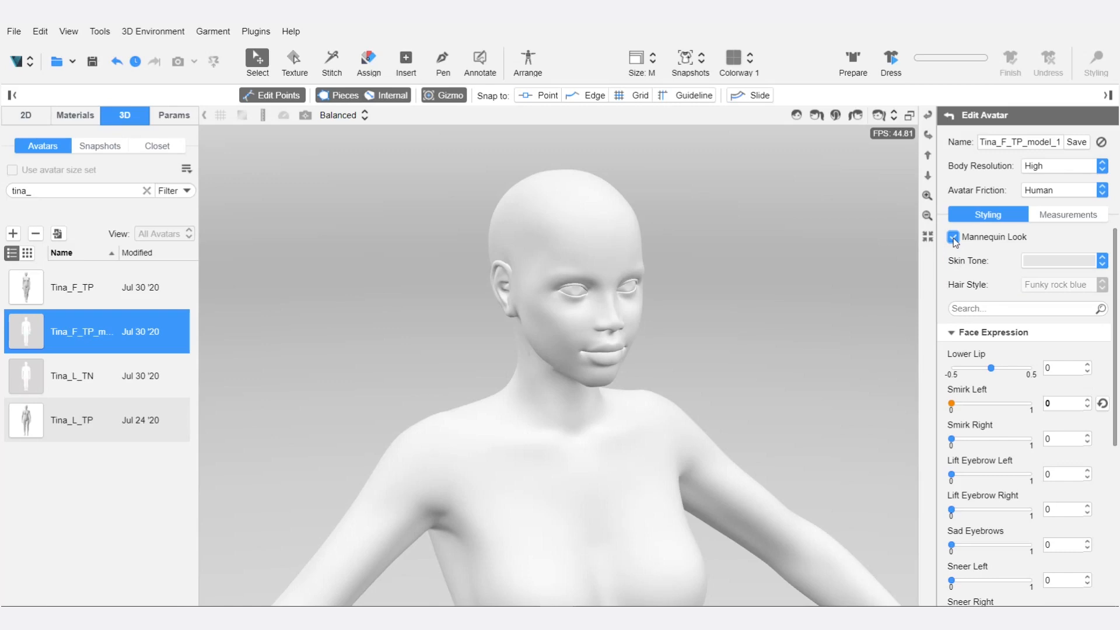
{"action": "left_click", "coordinate": [954, 238]}
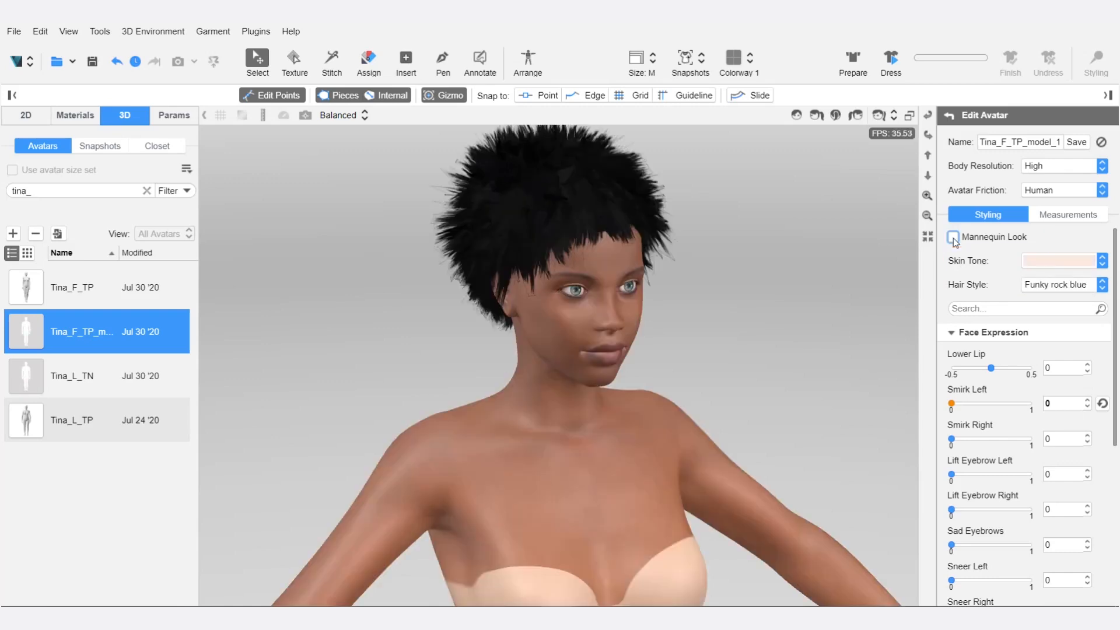
{"action": "left_click", "coordinate": [1102, 261]}
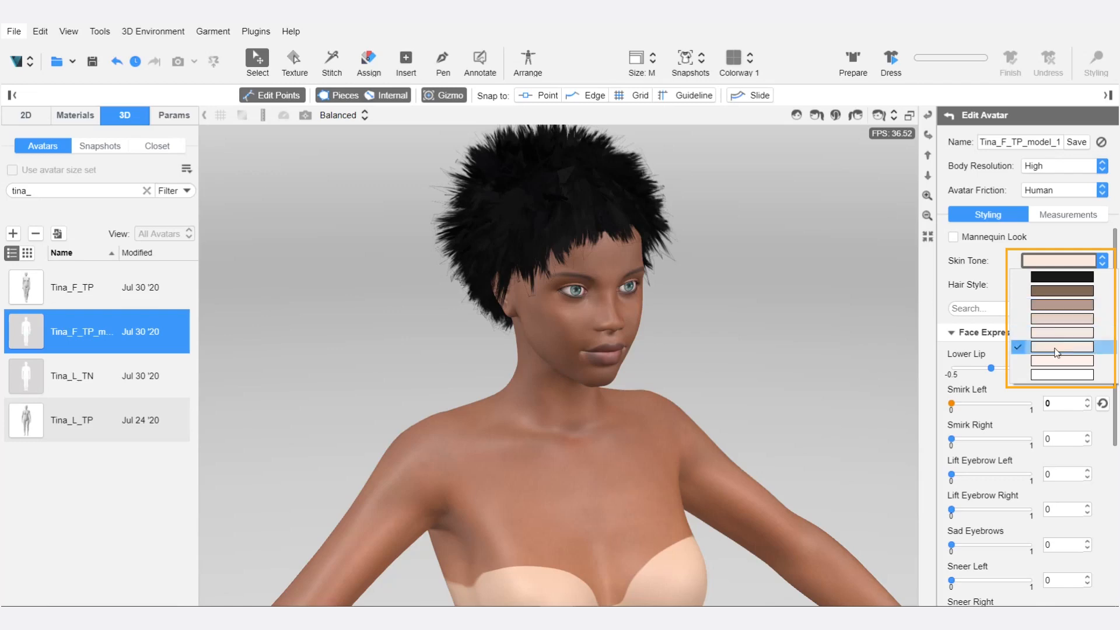
{"action": "left_click", "coordinate": [1061, 309]}
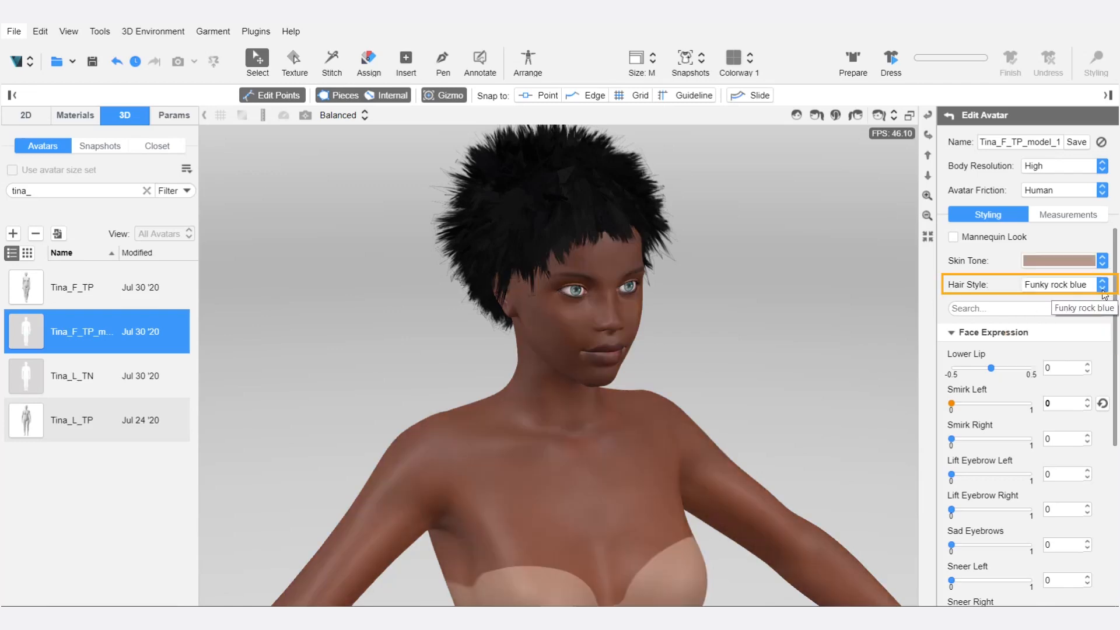
Try the Story tail hair style on the avatar and change the hair style to Bald.
{"action": "left_click", "coordinate": [1085, 287]}
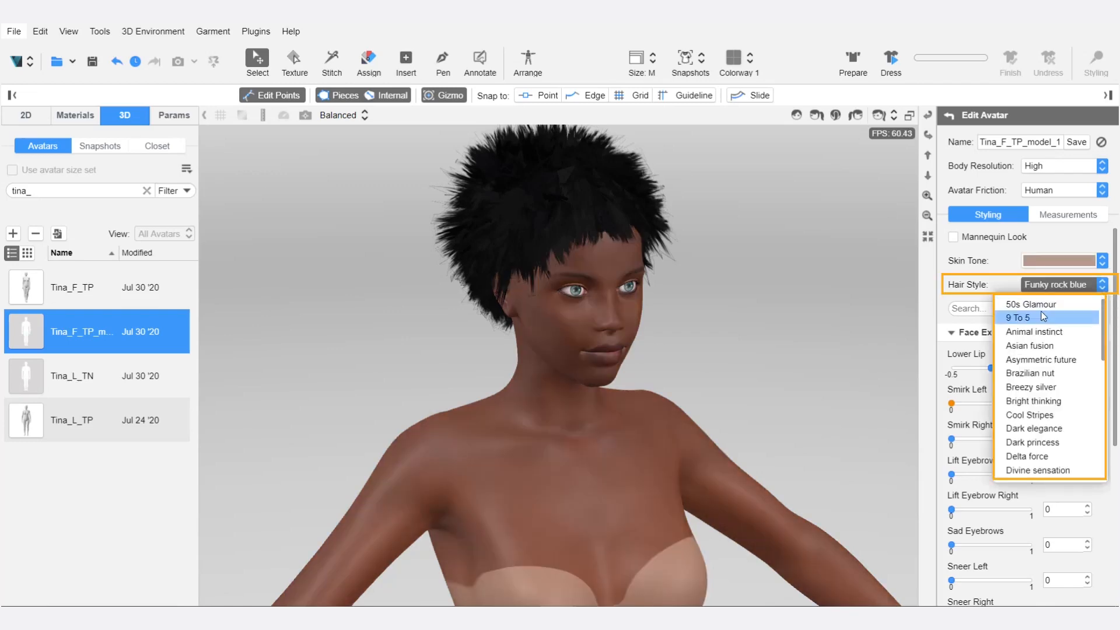
{"action": "scroll", "coordinate": [1031, 455], "scroll_direction": "down", "scroll_amount": 6}
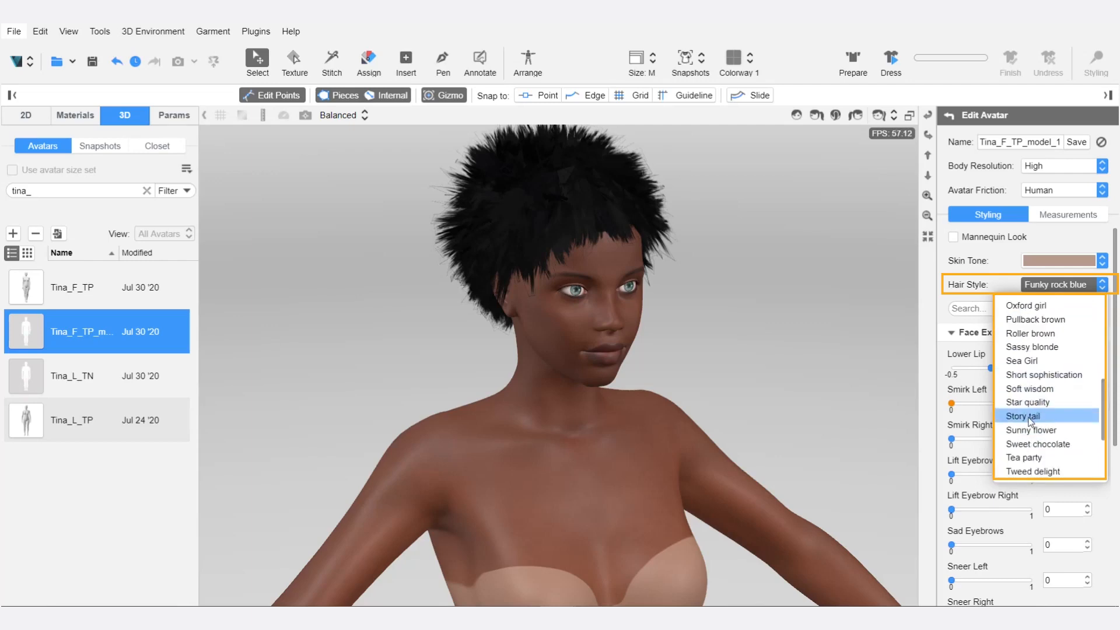
{"action": "left_click", "coordinate": [1030, 418]}
{"action": "left_click", "coordinate": [1085, 284]}
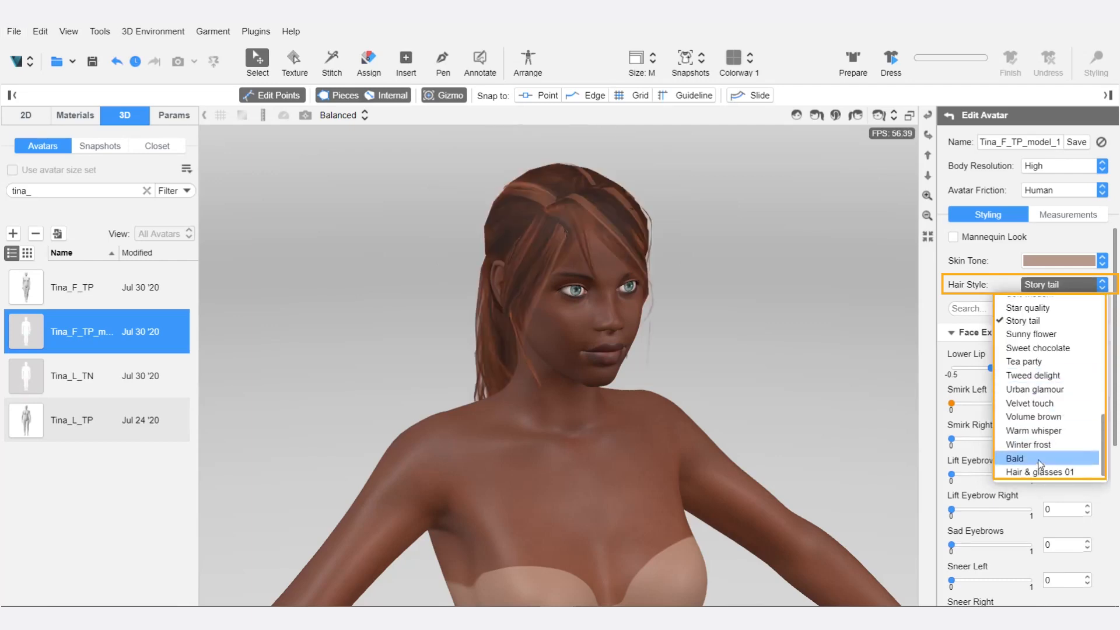
{"action": "left_click", "coordinate": [1038, 461]}
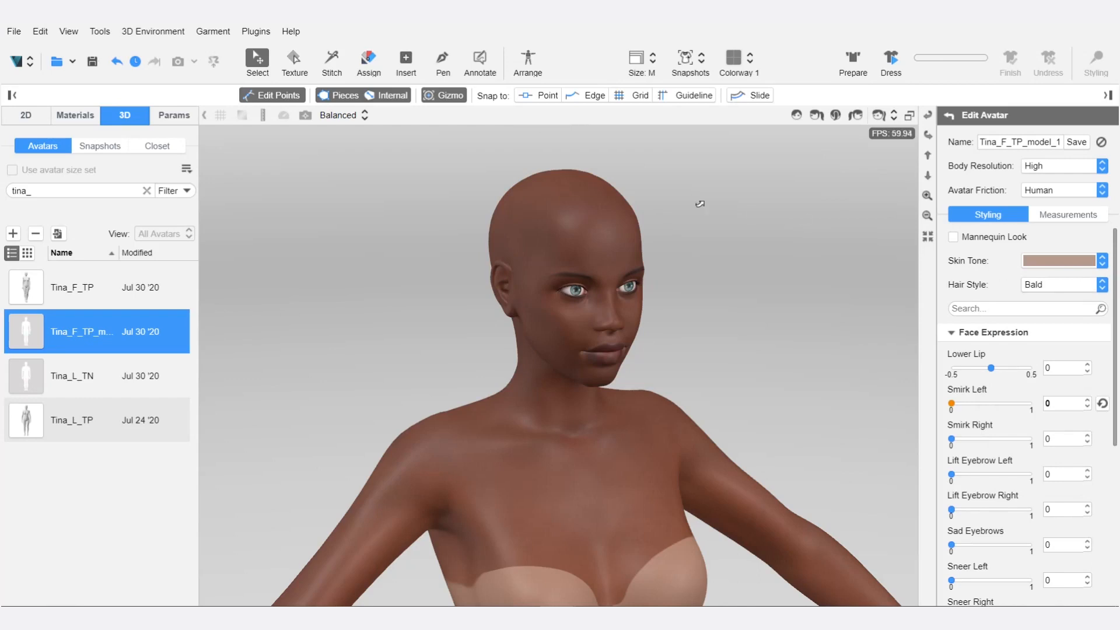
Look through the templates offered for adding a new avatar.
{"action": "left_click", "coordinate": [13, 233]}
{"action": "mouse_move", "coordinate": [48, 264]}
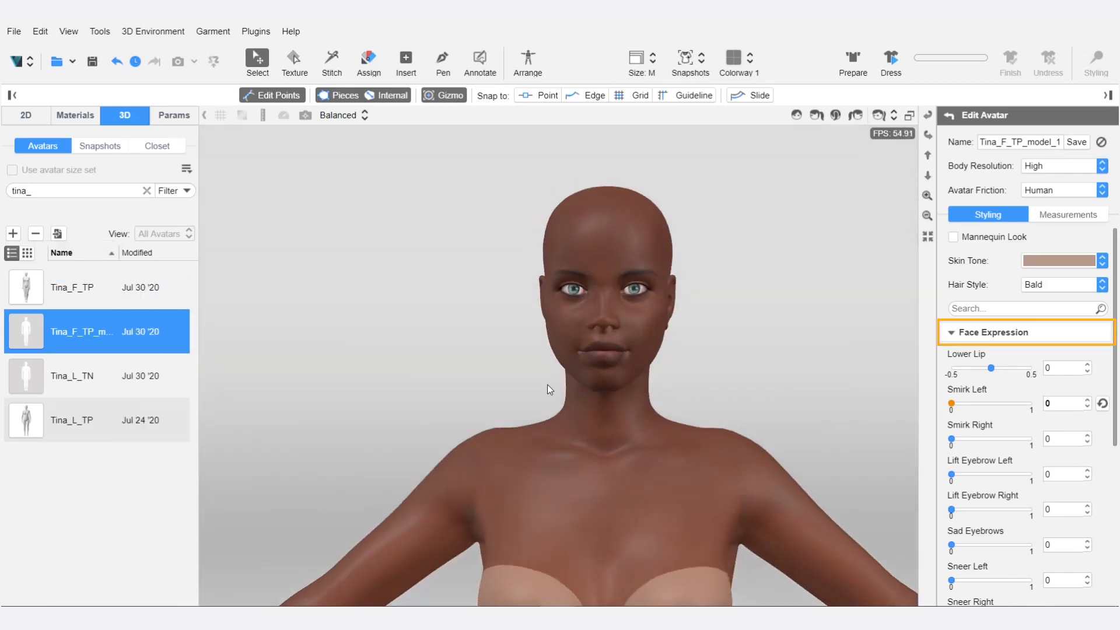
Try a Squeeze Left Eye value of 0.6 on the avatar's face and reset that expression to its default.
{"action": "scroll", "coordinate": [547, 385], "scroll_direction": "up", "scroll_amount": 3}
{"action": "middle_click_drag", "start_coordinate": [547, 385], "coordinate": [487, 444]}
{"action": "right_click_drag", "start_coordinate": [487, 444], "coordinate": [464, 428]}
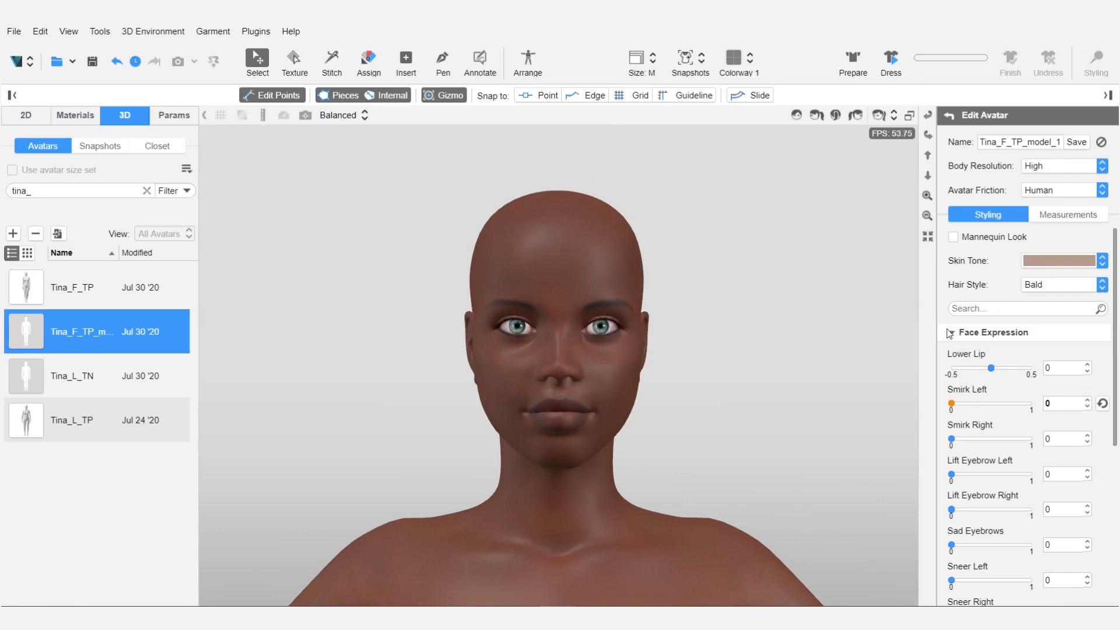
{"action": "scroll", "coordinate": [995, 434], "scroll_direction": "down", "scroll_amount": 4}
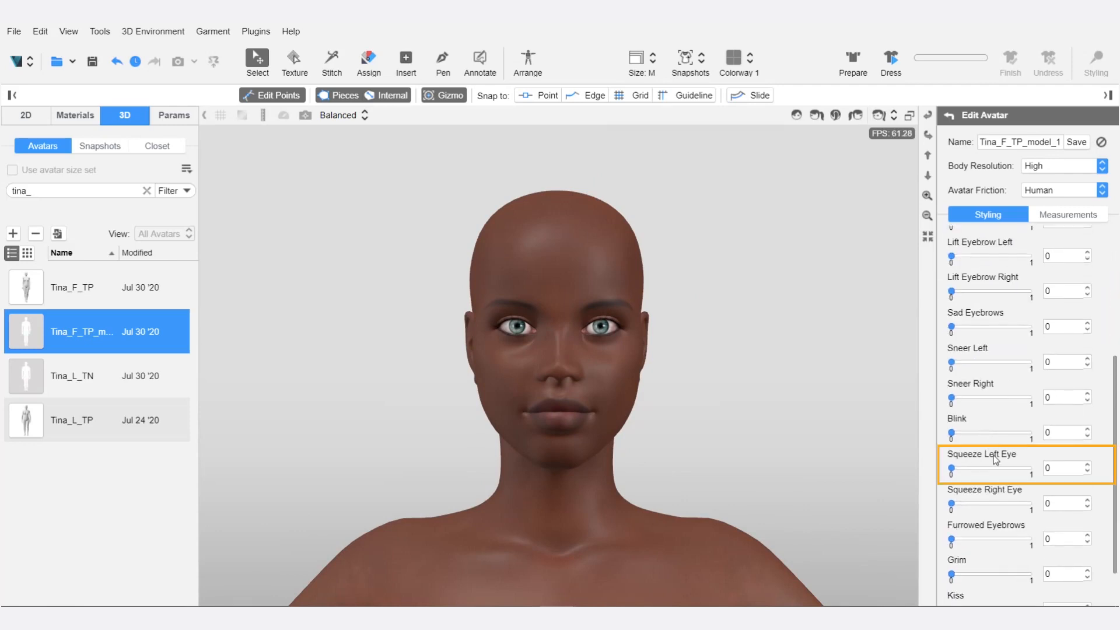
{"action": "left_click_drag", "start_coordinate": [951, 468], "coordinate": [965, 468]}
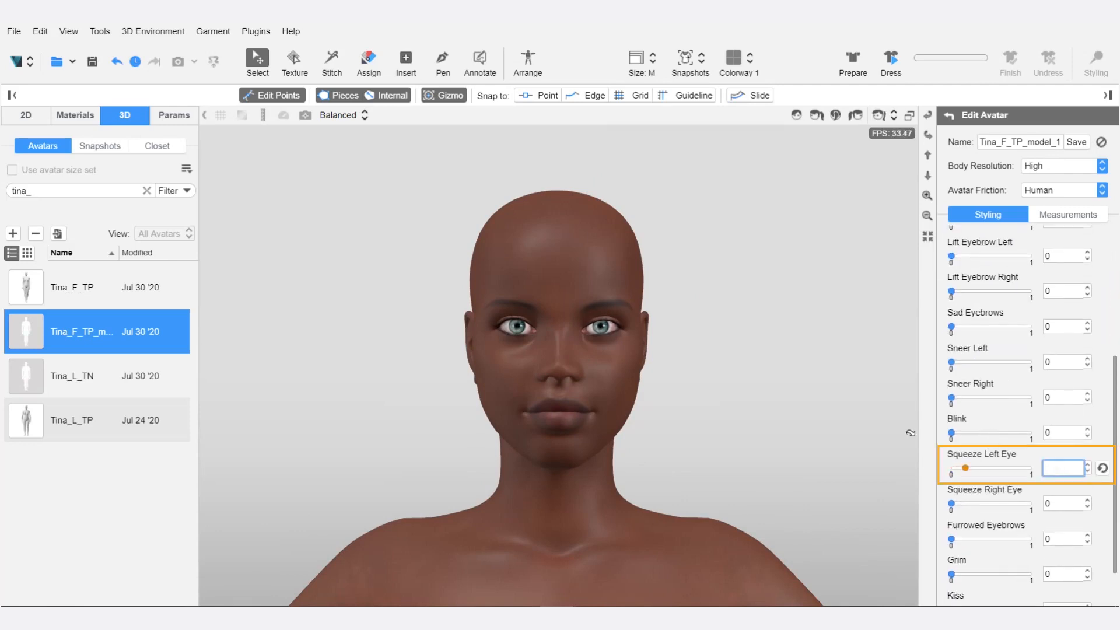
{"action": "type", "text": "0.6"}
{"action": "key", "text": "Return"}
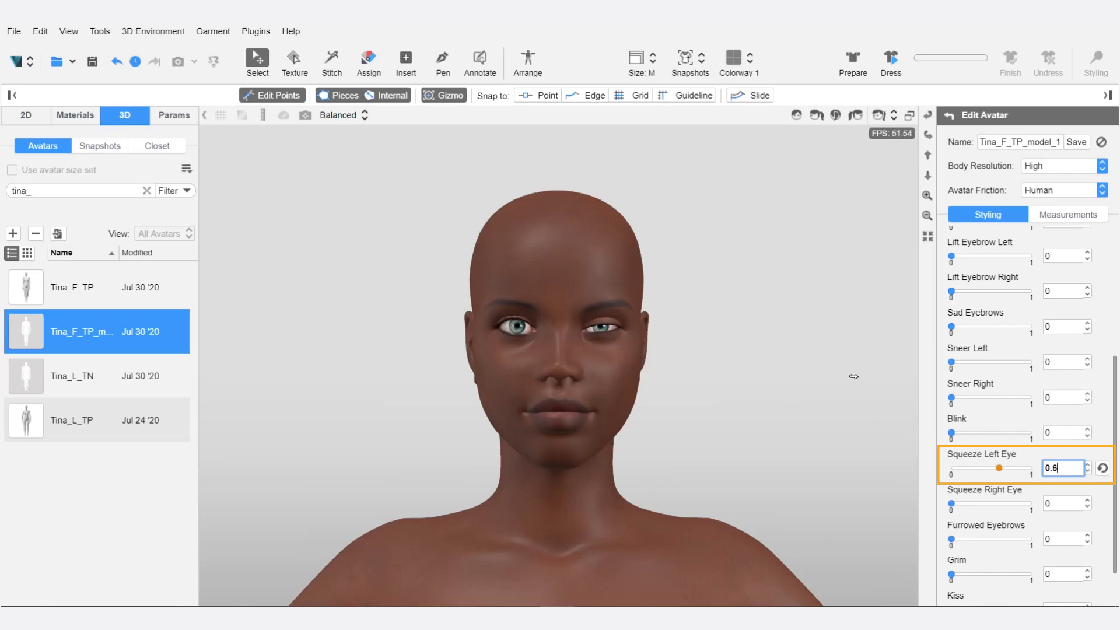
{"action": "left_click", "coordinate": [1102, 468]}
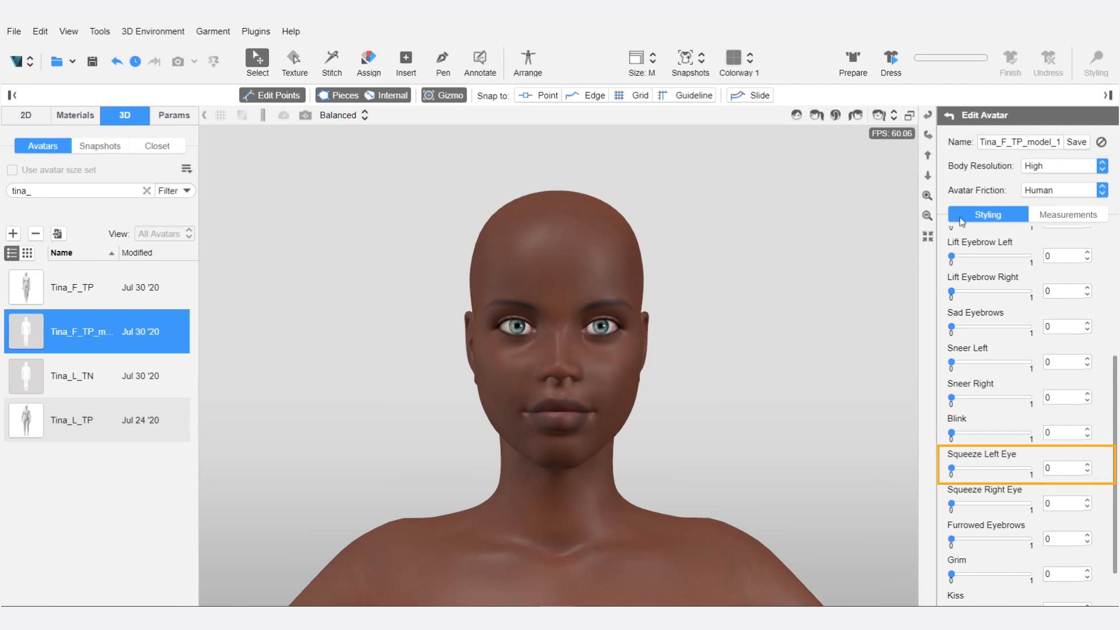
Apply the size chart 38 artwork to the rectangular pattern piece, and check the piece with its textures hidden and shown.
{"action": "left_click", "coordinate": [1075, 218]}
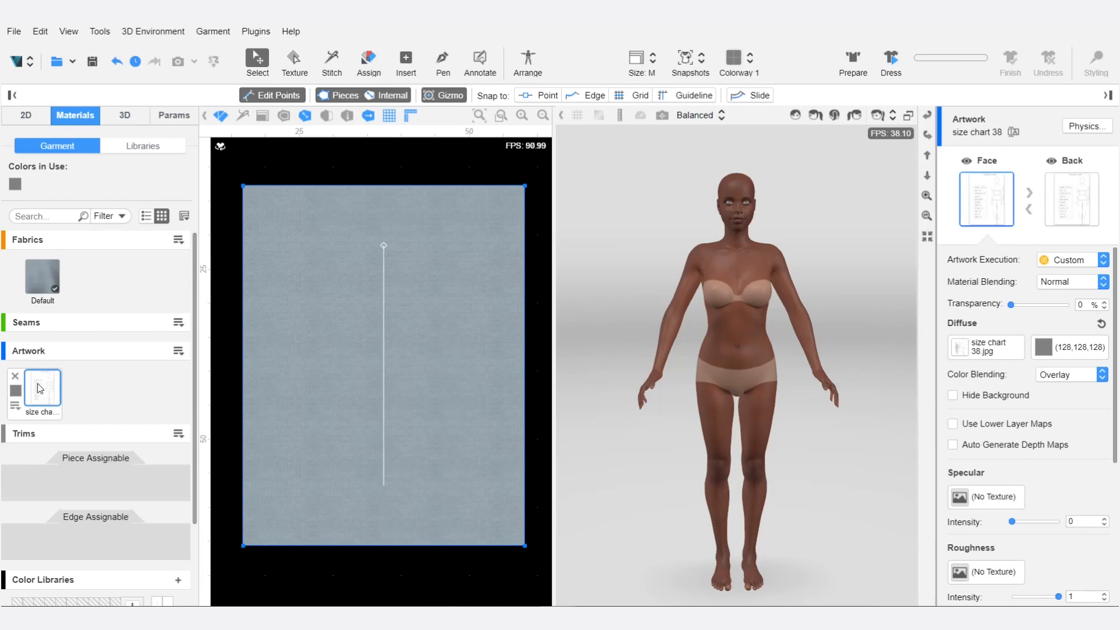
{"action": "left_click_drag", "start_coordinate": [40, 389], "coordinate": [349, 351]}
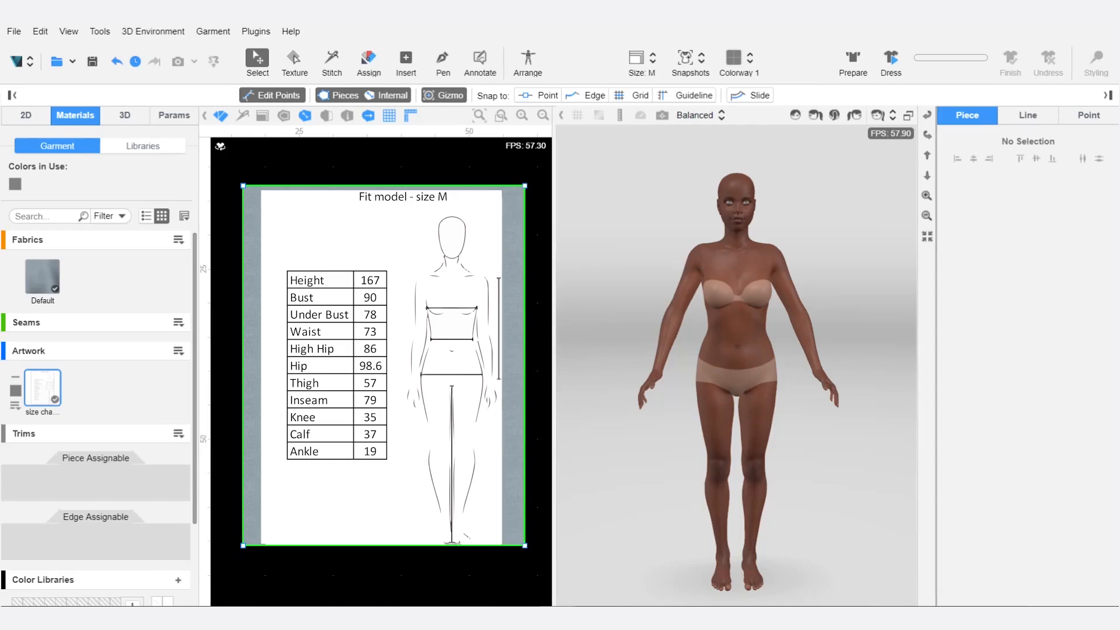
{"action": "left_click", "coordinate": [221, 116]}
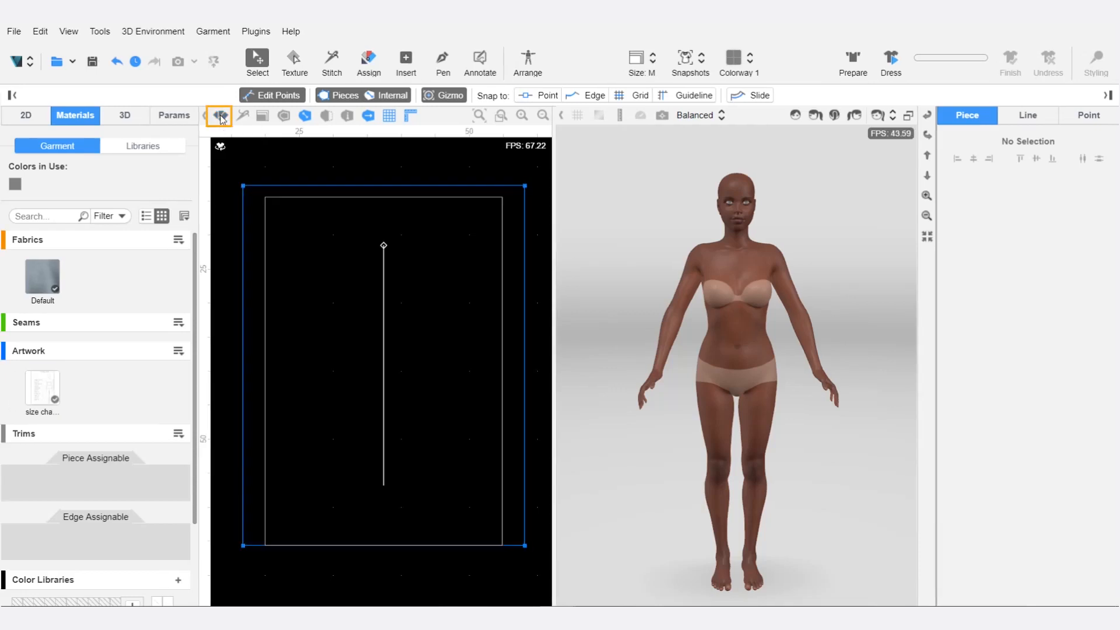
{"action": "left_click", "coordinate": [222, 119]}
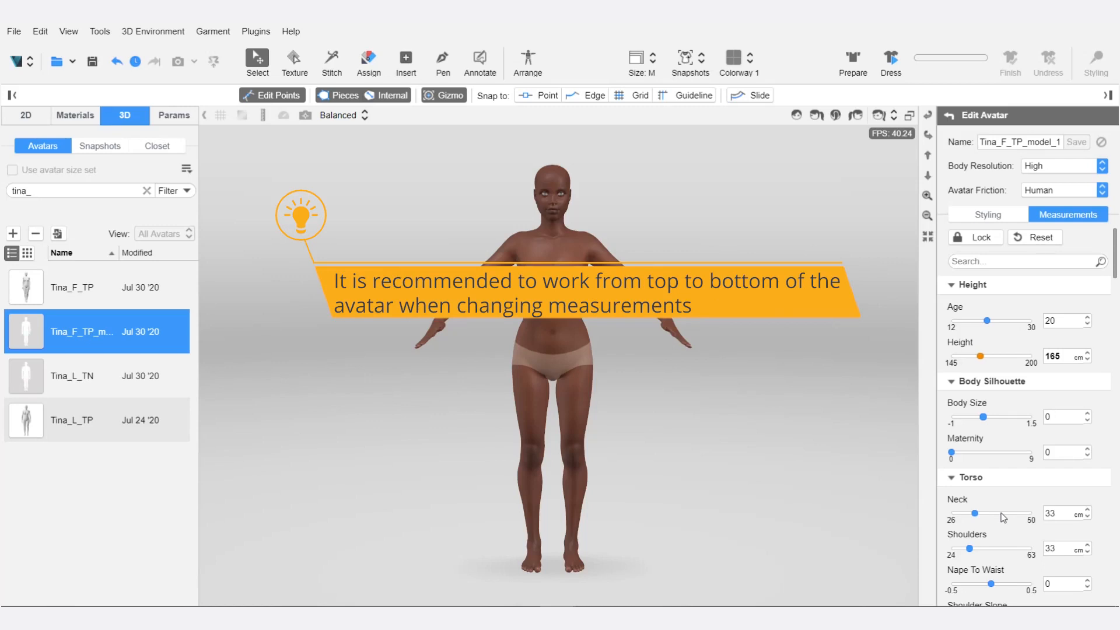
Set the avatar's Height measurement to 167 cm, following the size M chart.
{"action": "left_click", "coordinate": [1065, 514]}
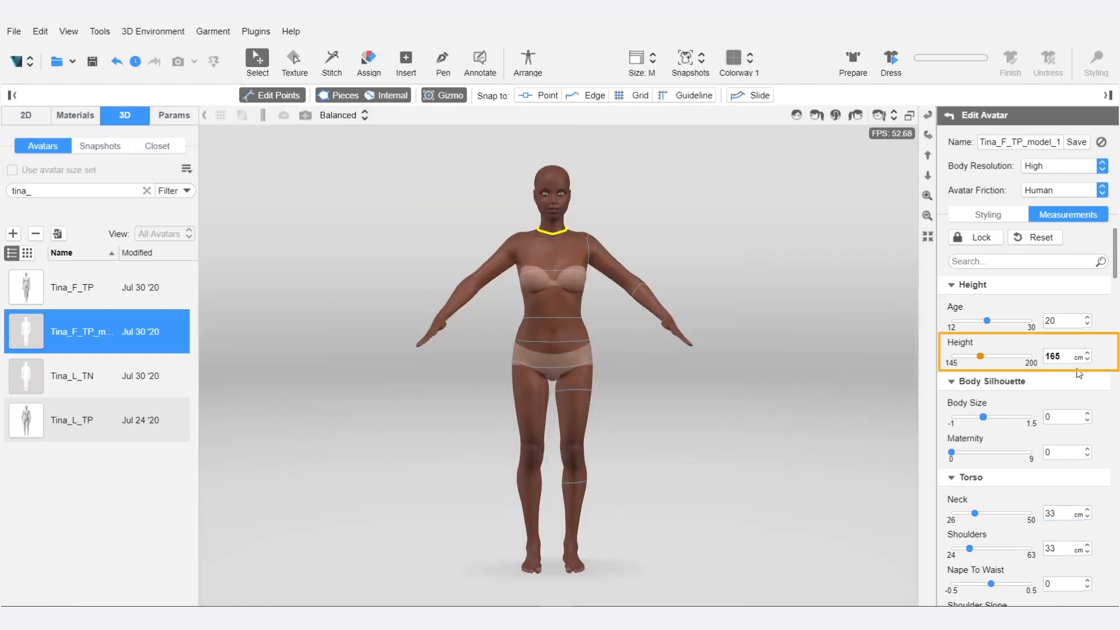
{"action": "double_click", "coordinate": [1052, 356]}
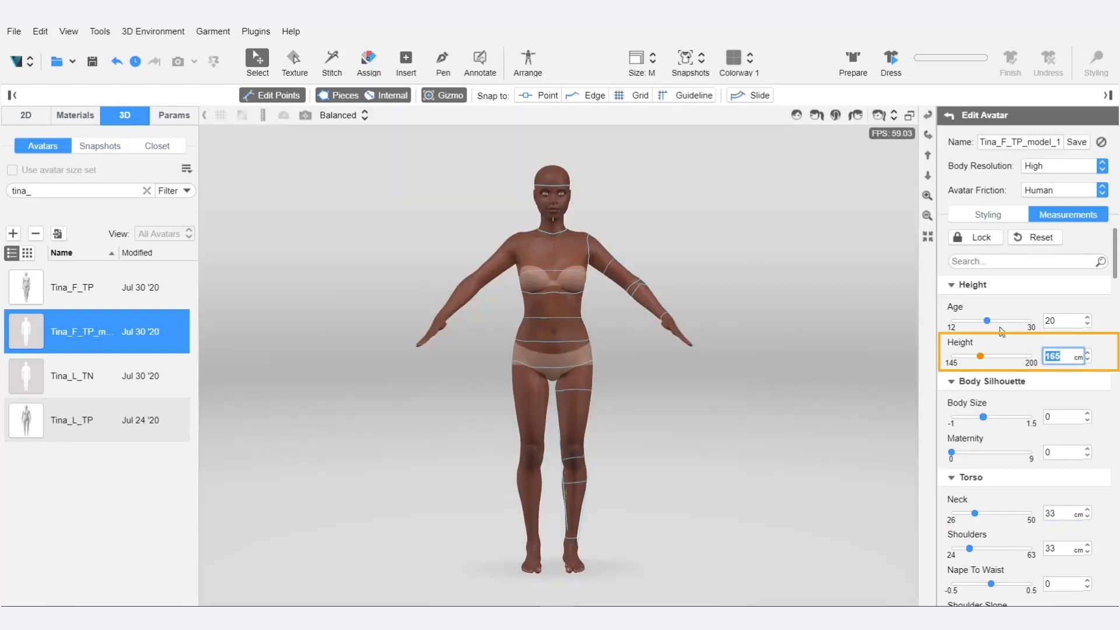
{"action": "type", "text": "167"}
{"action": "key", "text": "Return"}
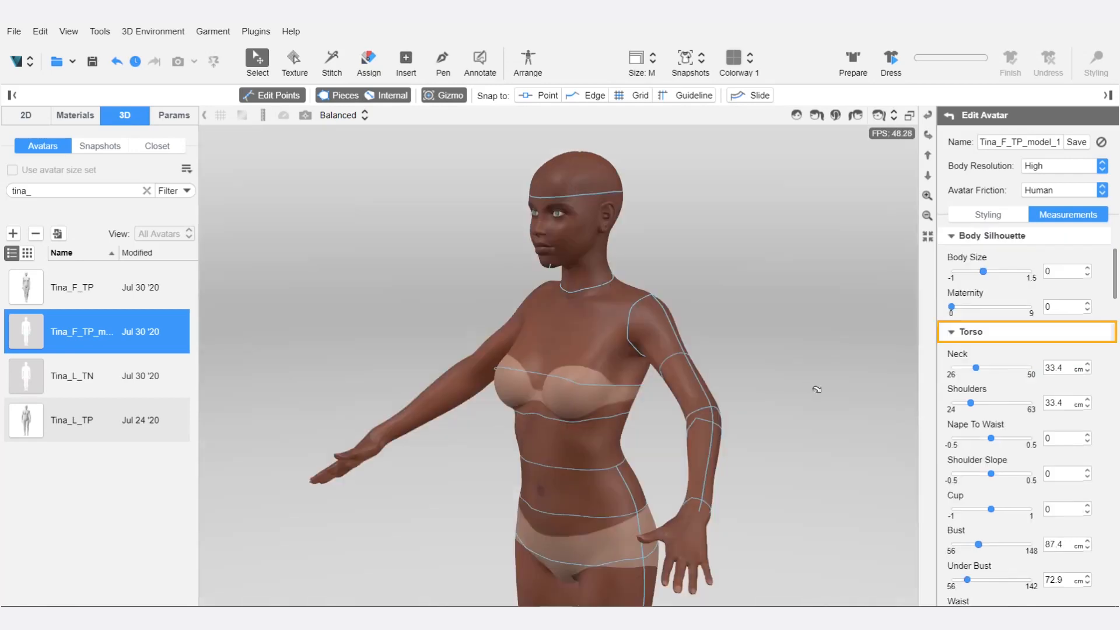
Set the avatar's Cup value to 0.2 in the Torso measurements.
{"action": "left_click", "coordinate": [1060, 510]}
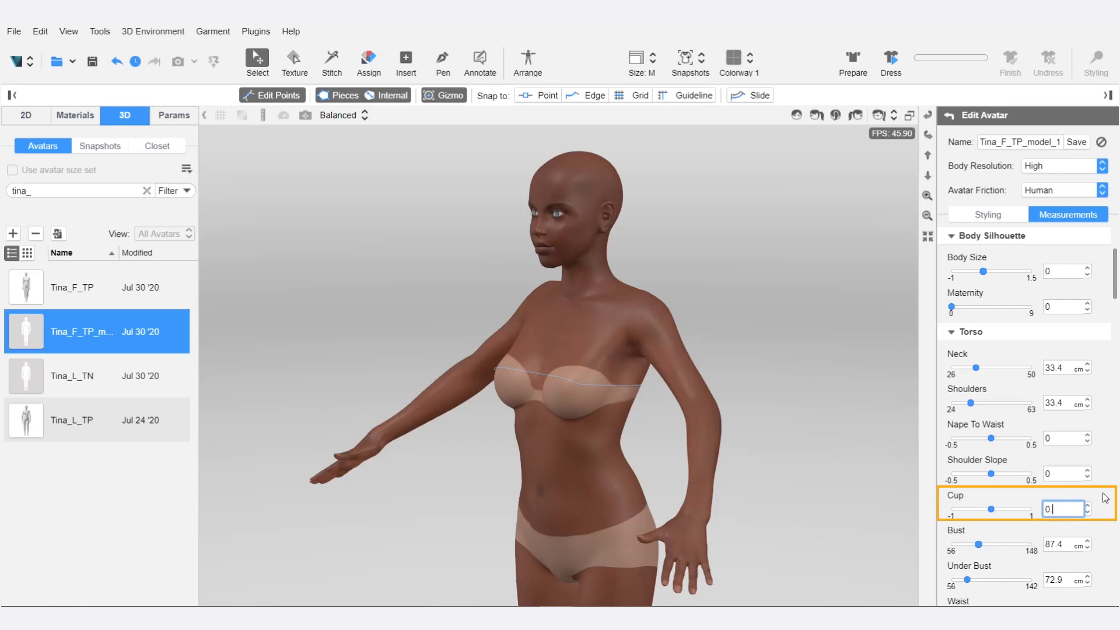
{"action": "type", "text": ".2"}
{"action": "key", "text": "Return"}
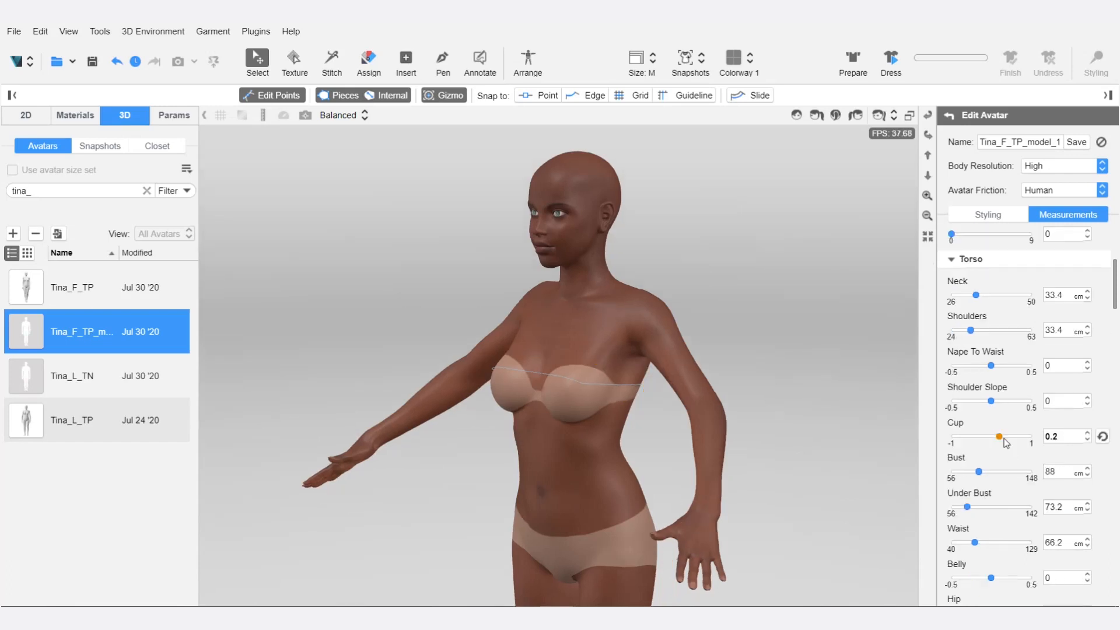
Try a Bust value of 90 cm and reset that measurement to its default.
{"action": "left_click", "coordinate": [1063, 471]}
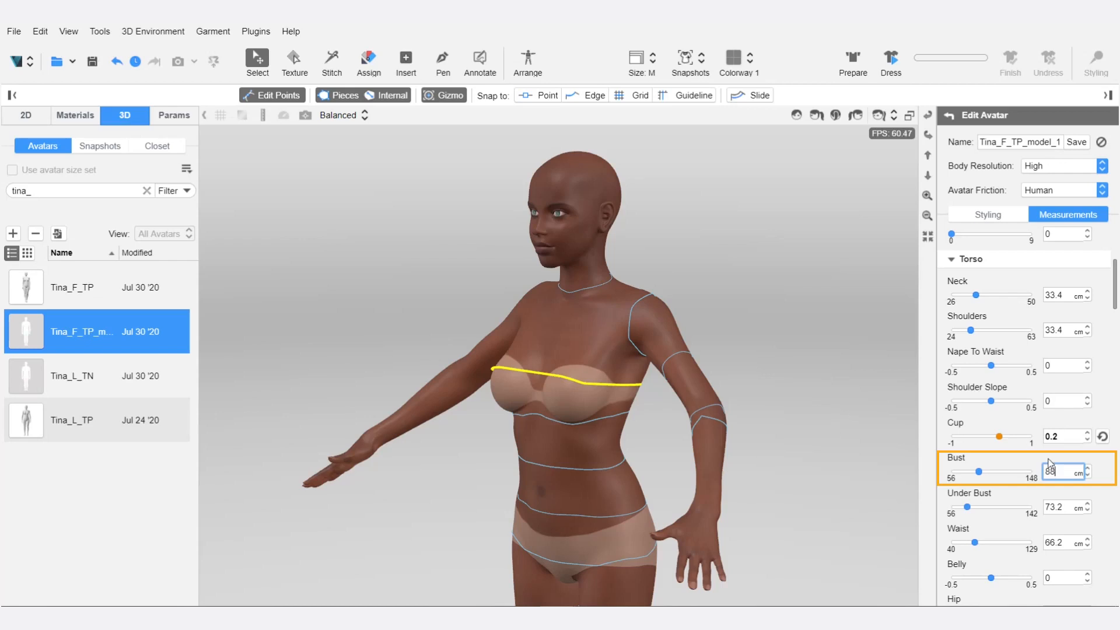
{"action": "type", "text": "90"}
{"action": "key", "text": "Return"}
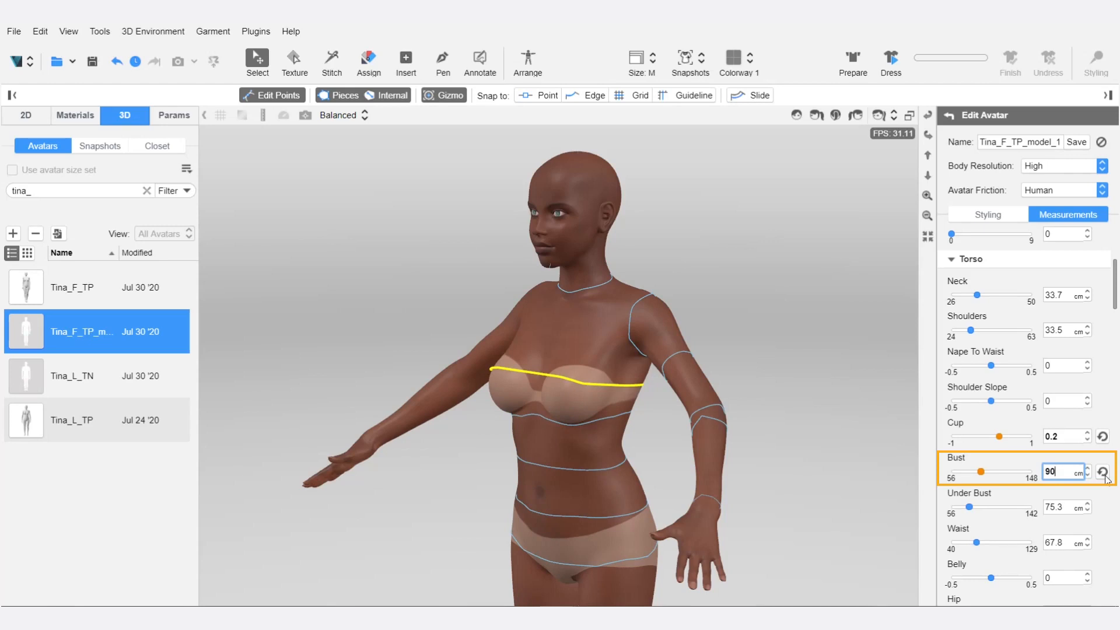
{"action": "left_click", "coordinate": [1103, 472]}
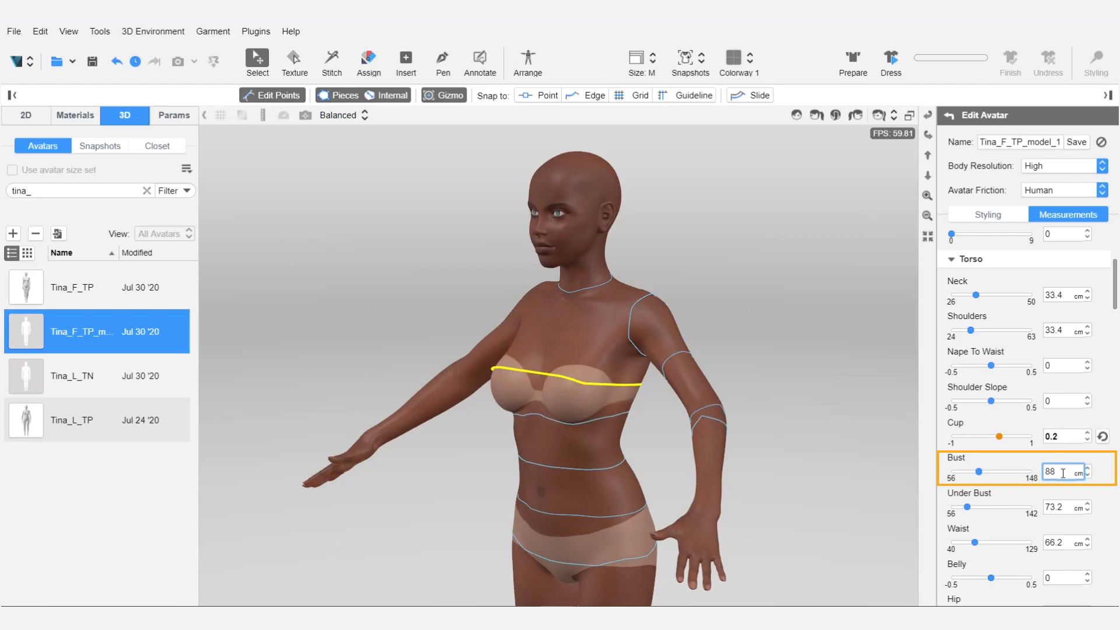
Set the avatar's Bust to 90 cm and Under Bust to 78 cm, following the size chart.
{"action": "double_click", "coordinate": [1063, 473]}
{"action": "type", "text": "90"}
{"action": "key", "text": "Return"}
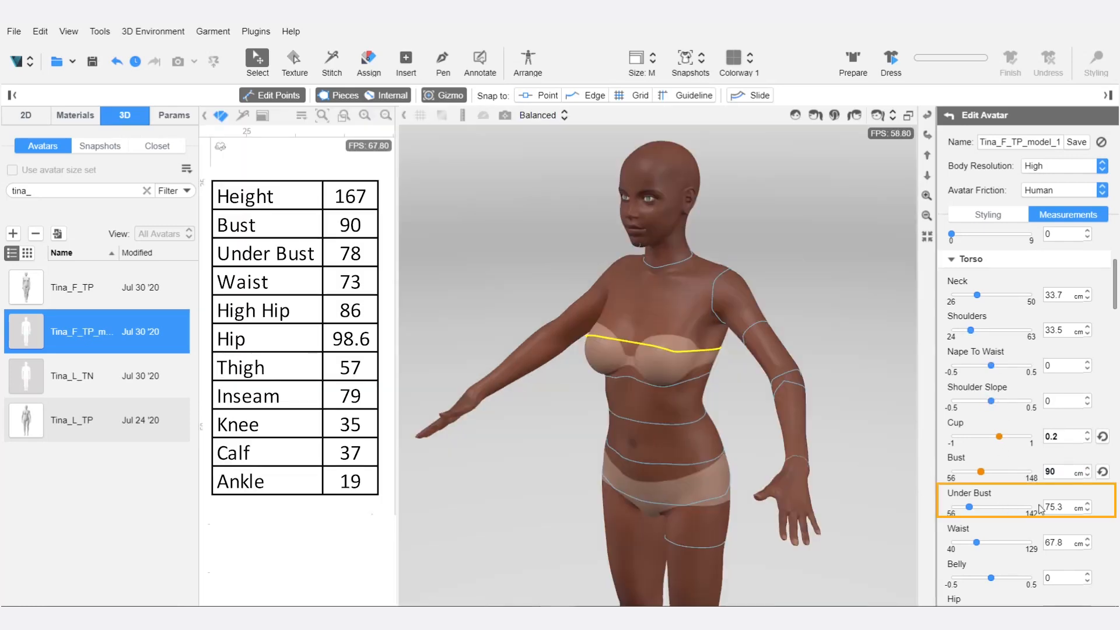
{"action": "left_click", "coordinate": [1056, 507]}
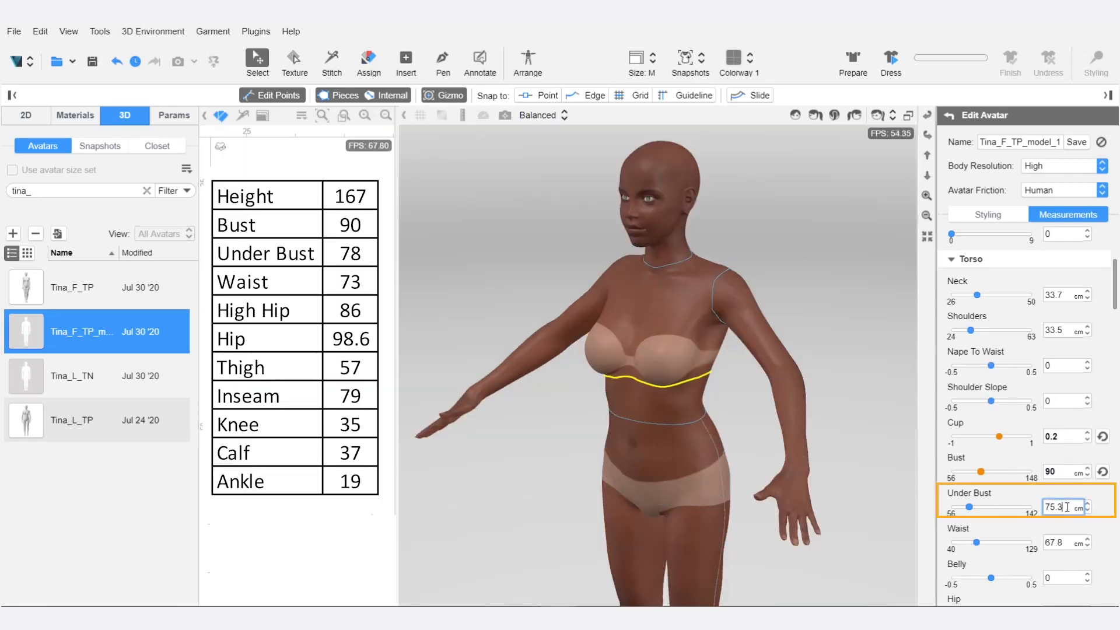
{"action": "type", "text": "78"}
{"action": "key", "text": "Return"}
Set the avatar's Waist to 73 cm and Hip to 98.6 cm, following the size chart.
{"action": "key", "text": "Tab"}
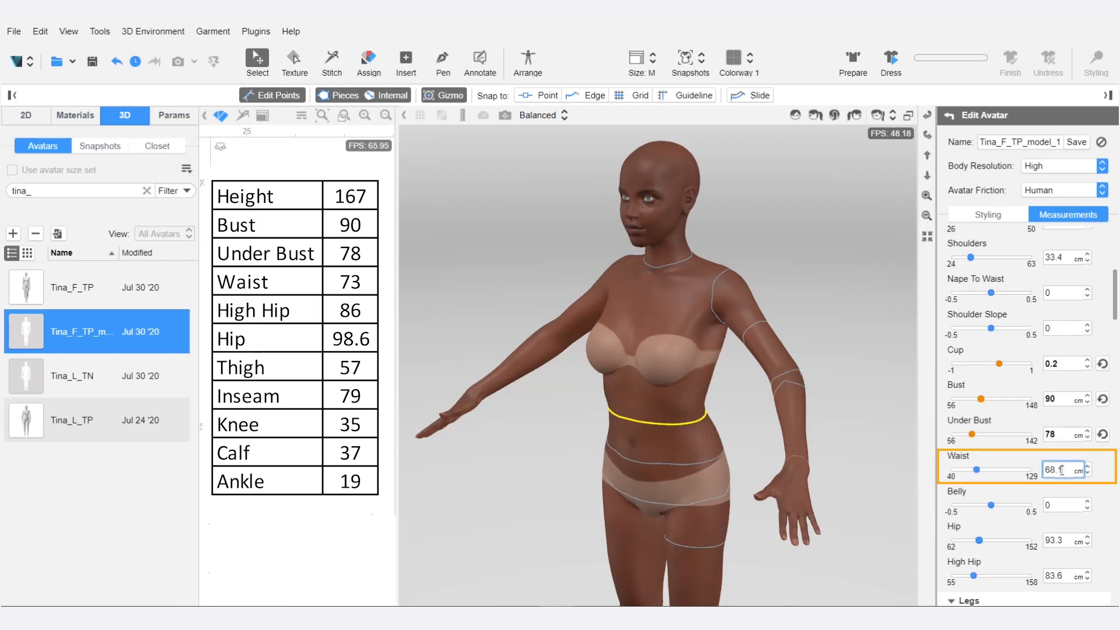
{"action": "type", "text": "73"}
{"action": "key", "text": "Return"}
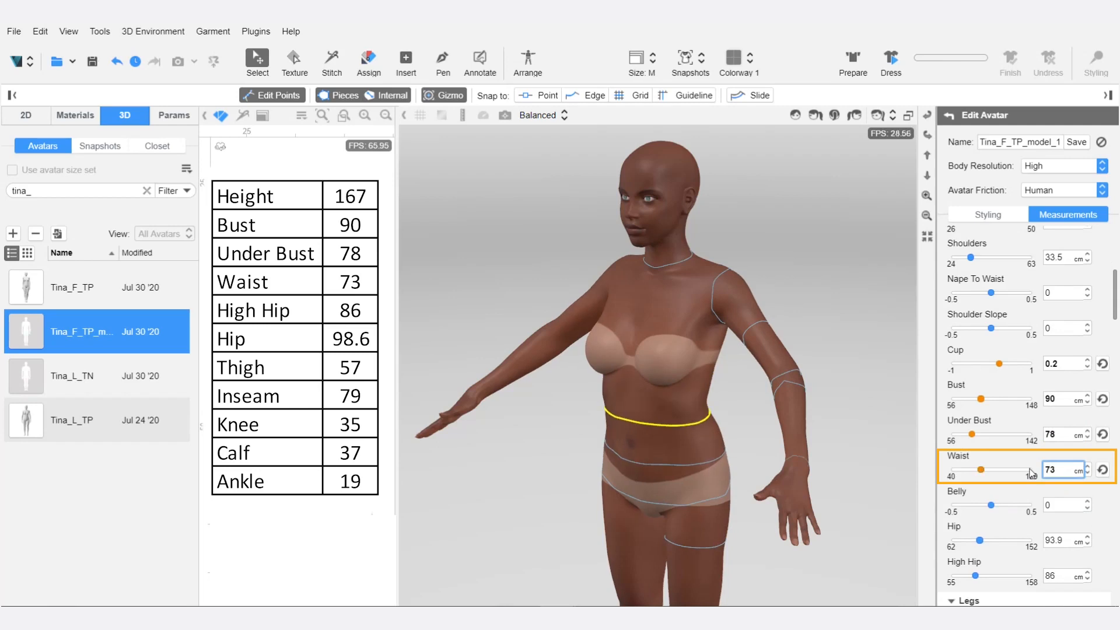
{"action": "key", "text": "Tab"}
{"action": "type", "text": "98"}
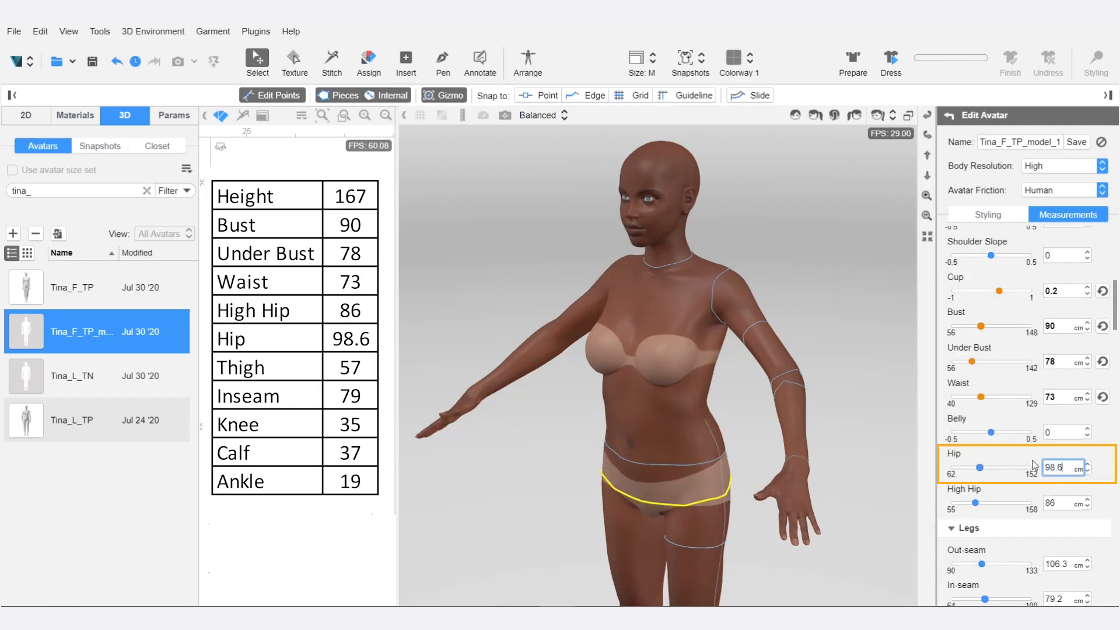
{"action": "type", "text": ".6"}
{"action": "key", "text": "Return"}
Set the avatar's High Hip measurement to 86 cm.
{"action": "key", "text": "Tab"}
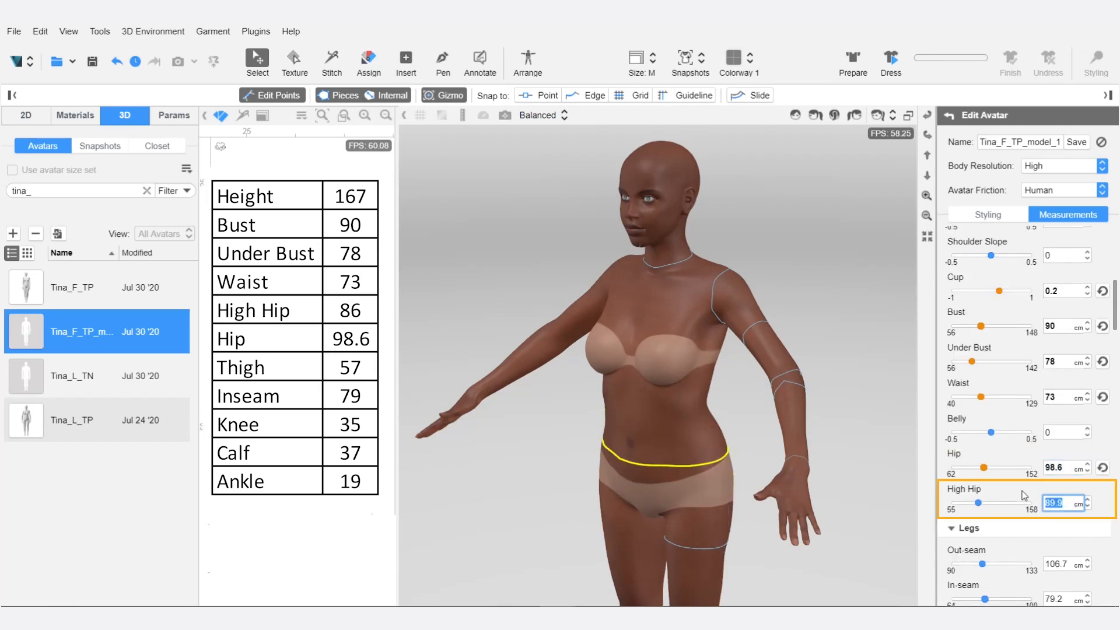
{"action": "type", "text": "89"}
{"action": "key", "text": "BackSpace"}
{"action": "type", "text": "6"}
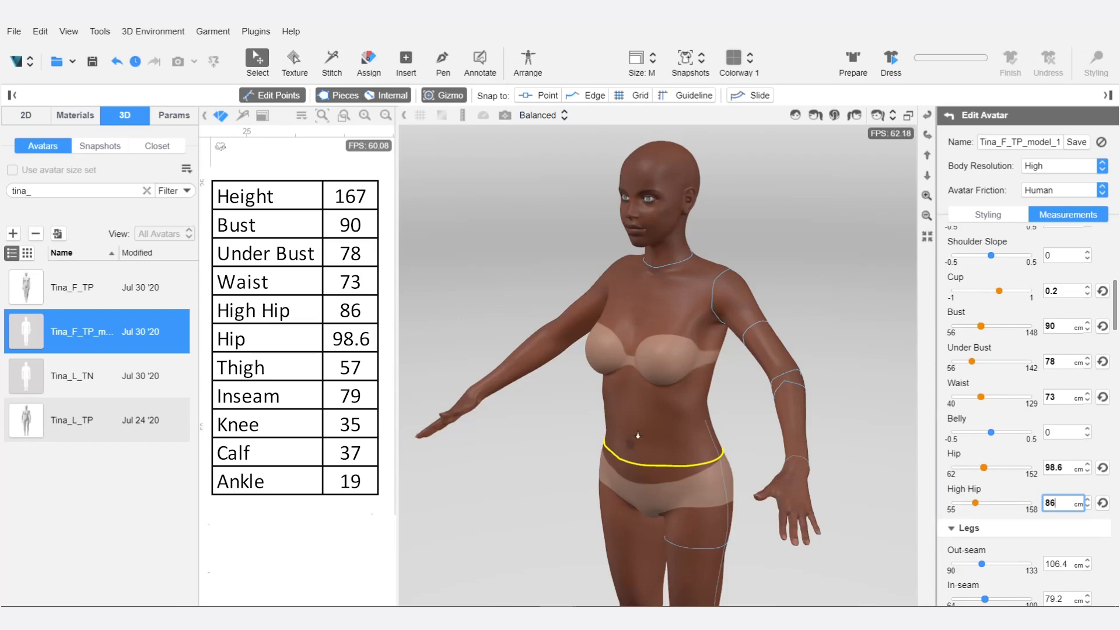
Try an In-seam value of 80 cm in the Legs measurements and reset it to its default.
{"action": "mouse_move", "coordinate": [547, 442]}
{"action": "right_mouse_down"}
{"action": "mouse_move", "coordinate": [540, 449]}
{"action": "mouse_move", "coordinate": [538, 431]}
{"action": "right_mouse_up"}
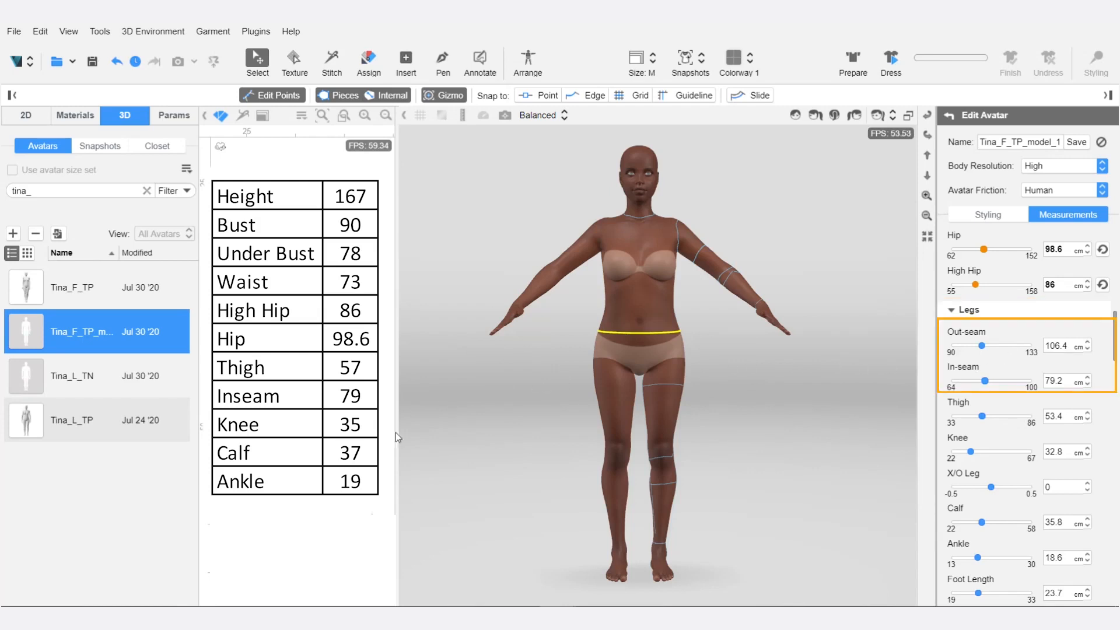
{"action": "left_click_drag", "start_coordinate": [1068, 381], "coordinate": [1029, 371]}
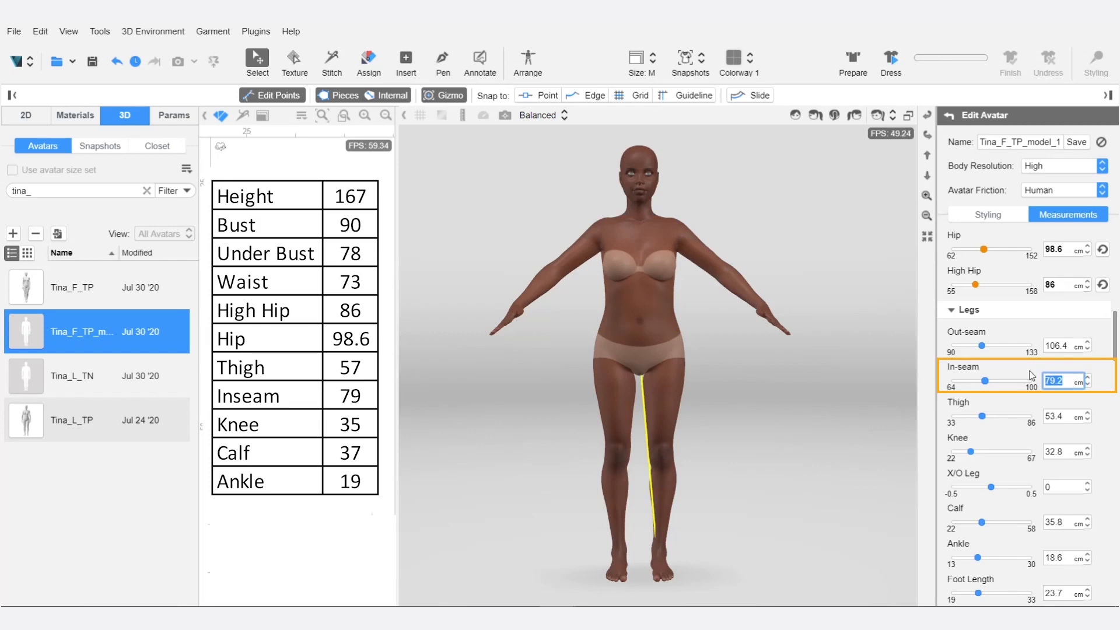
{"action": "type", "text": "80"}
{"action": "key", "text": "Return"}
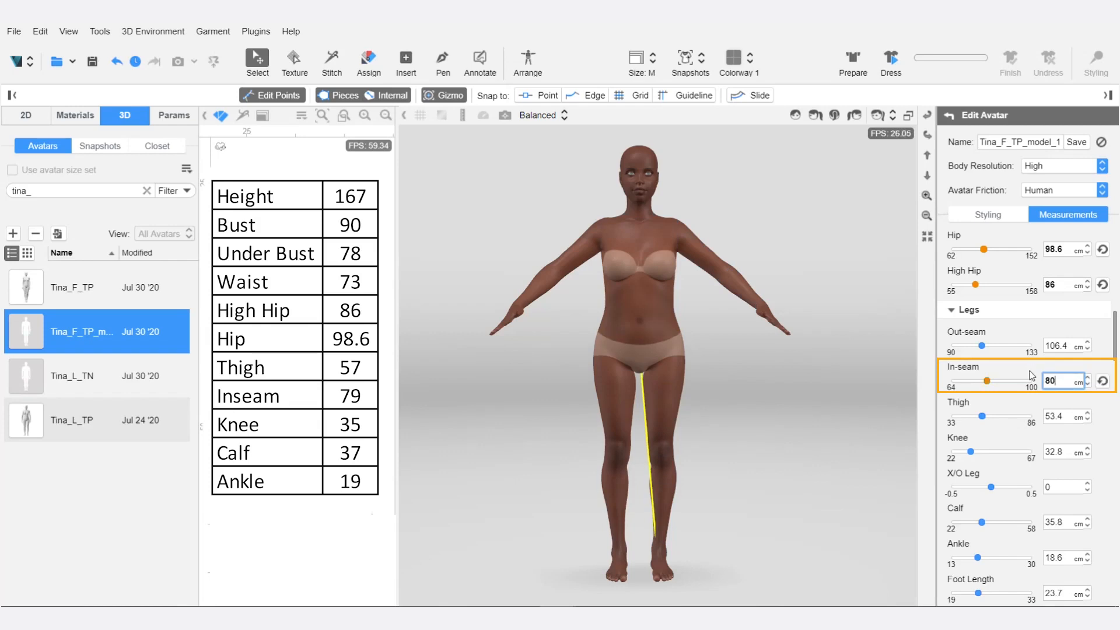
{"action": "left_click", "coordinate": [1102, 382]}
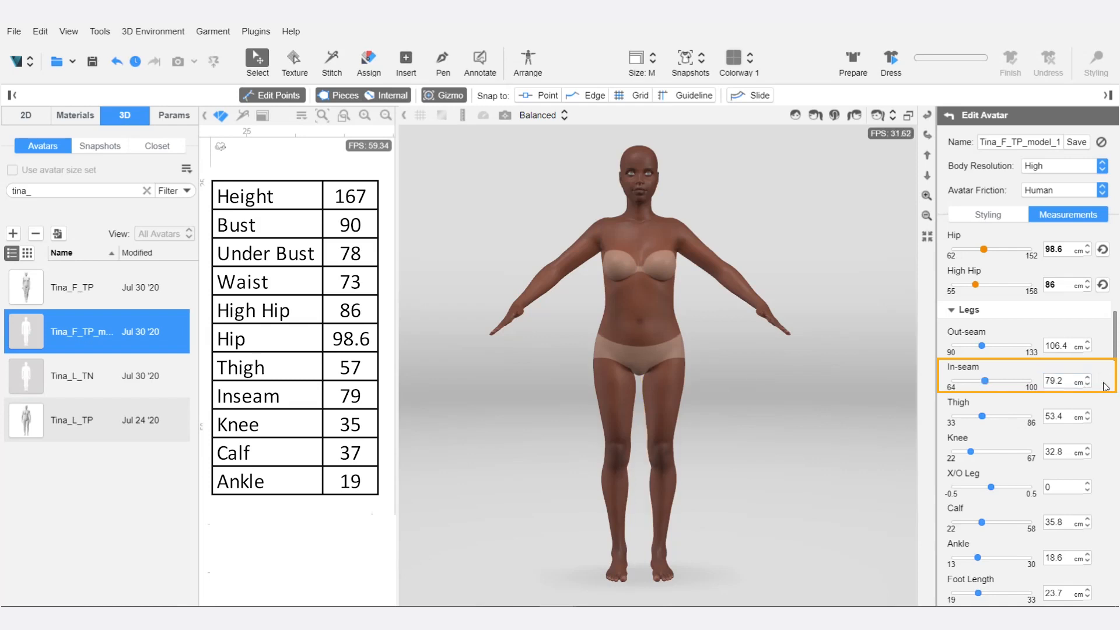
Set the avatar's In-seam to 79 cm and Thigh to 57 cm in the Legs measurements.
{"action": "left_click_drag", "start_coordinate": [1070, 381], "coordinate": [1027, 386]}
{"action": "type", "text": "79"}
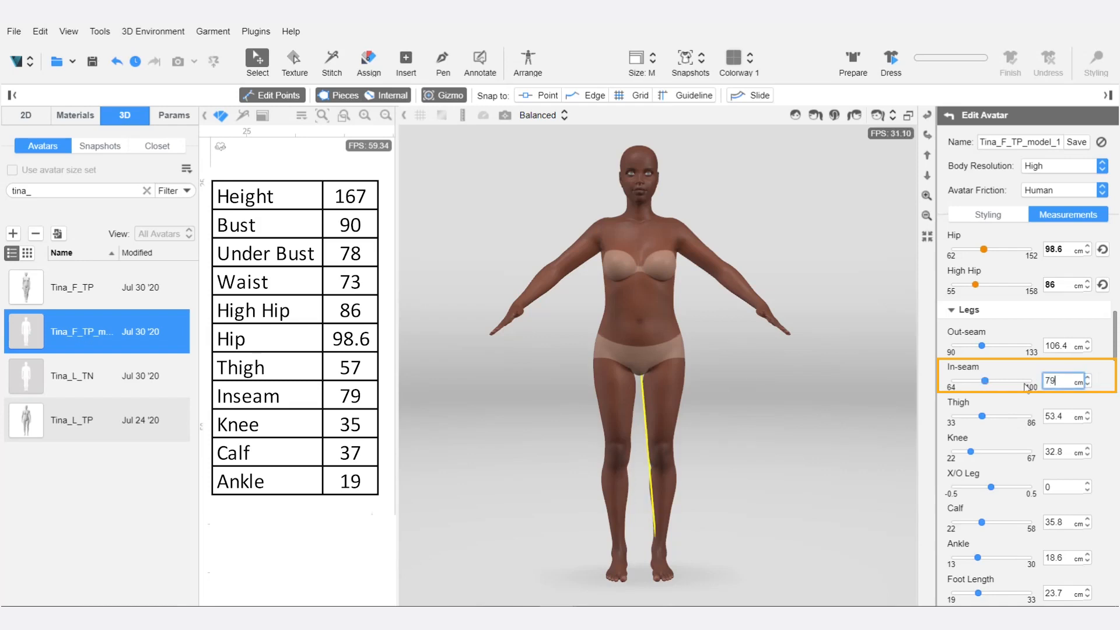
{"action": "key", "text": "Return"}
{"action": "key", "text": "Tab"}
{"action": "type", "text": "57"}
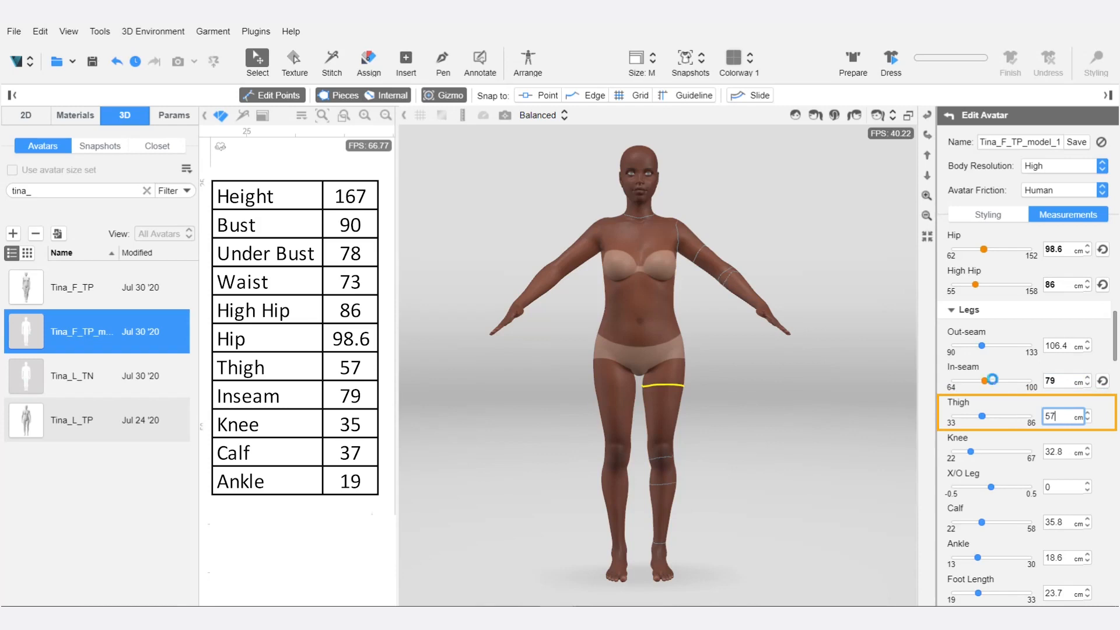
{"action": "key", "text": "Return"}
Set the avatar's Knee measurement to 35 cm and Calf to 37 cm.
{"action": "key", "text": "Tab"}
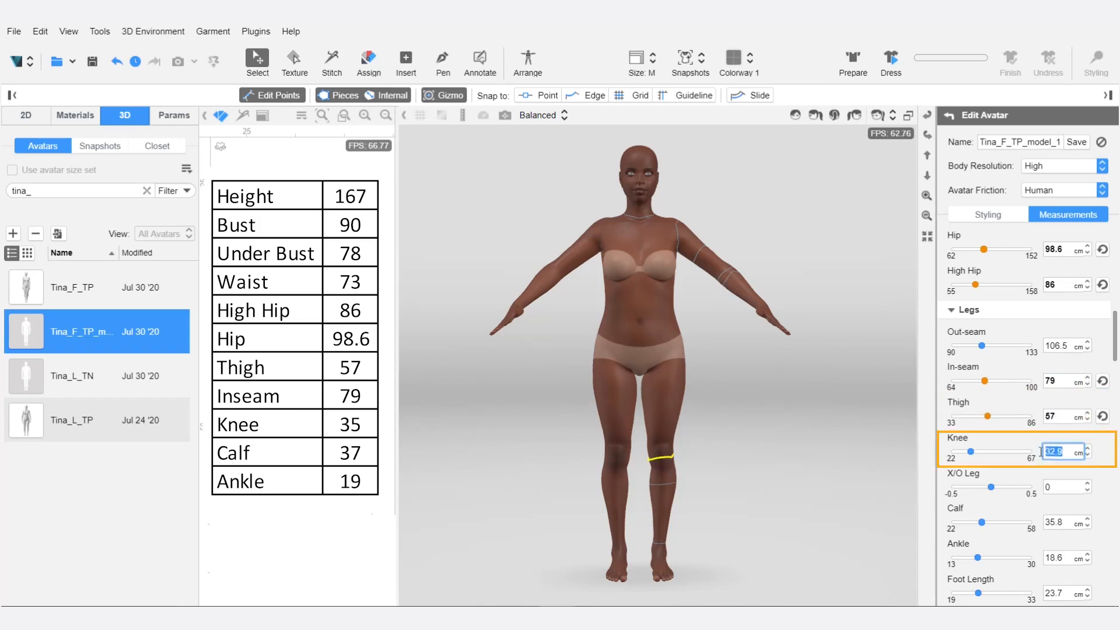
{"action": "type", "text": "35"}
{"action": "key", "text": "Return"}
{"action": "key", "text": "Tab"}
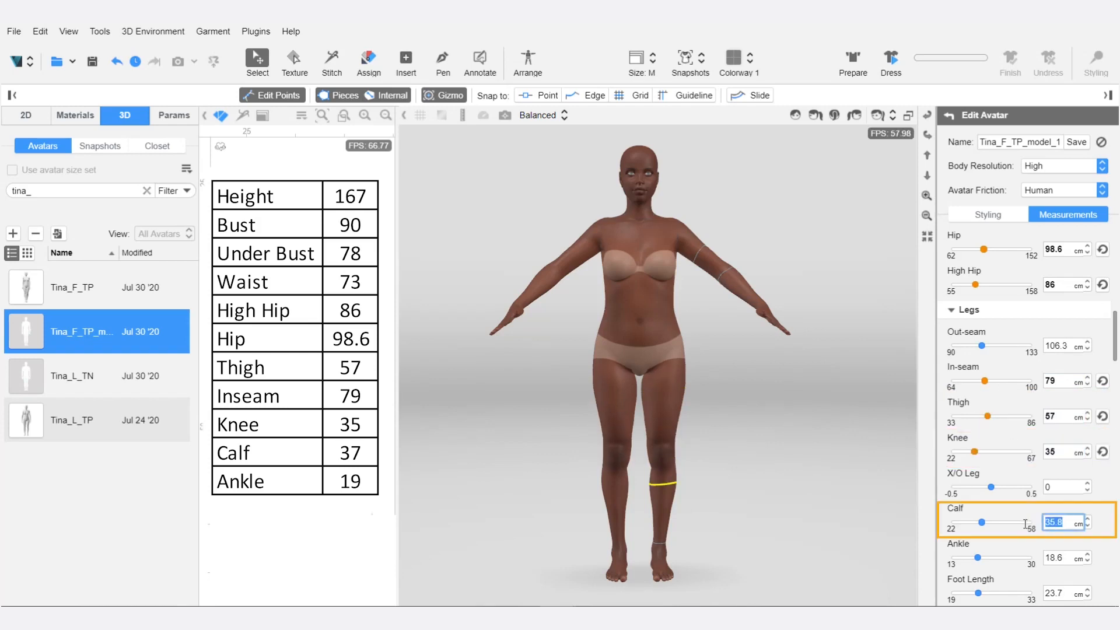
{"action": "type", "text": "37"}
{"action": "key", "text": "Return"}
Set the avatar's Ankle measurement to 19 cm, matching the size chart.
{"action": "key", "text": "Tab"}
{"action": "type", "text": "1"}
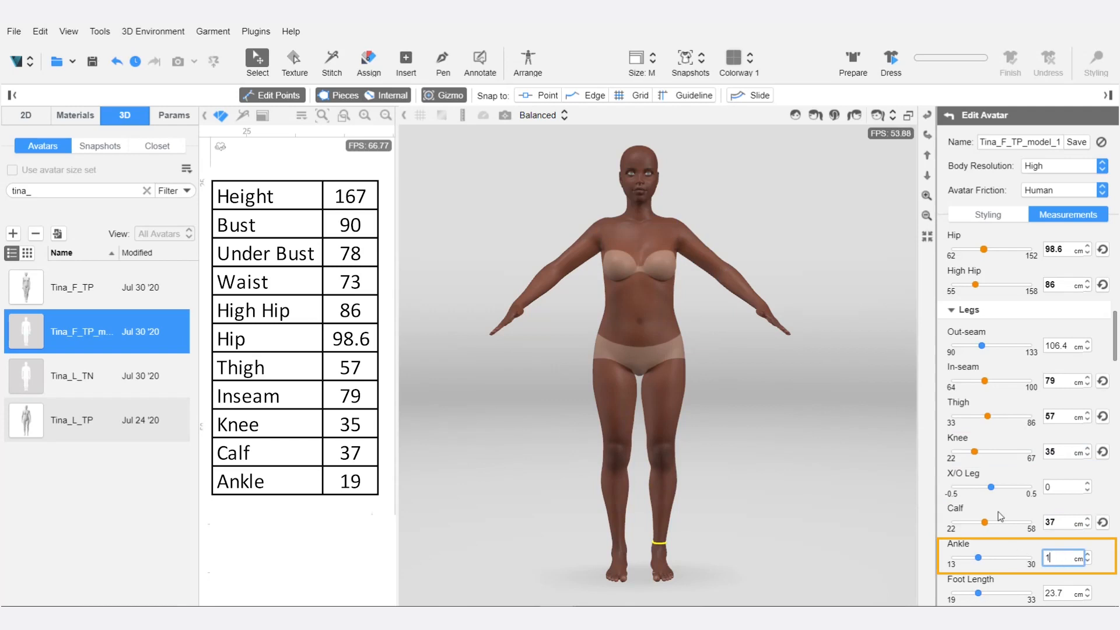
{"action": "type", "text": "9"}
{"action": "key", "text": "Return"}
Try a Posture value of -0.1 in Body Shaping and reset it to its default.
{"action": "right_click_drag", "start_coordinate": [759, 350], "coordinate": [791, 368]}
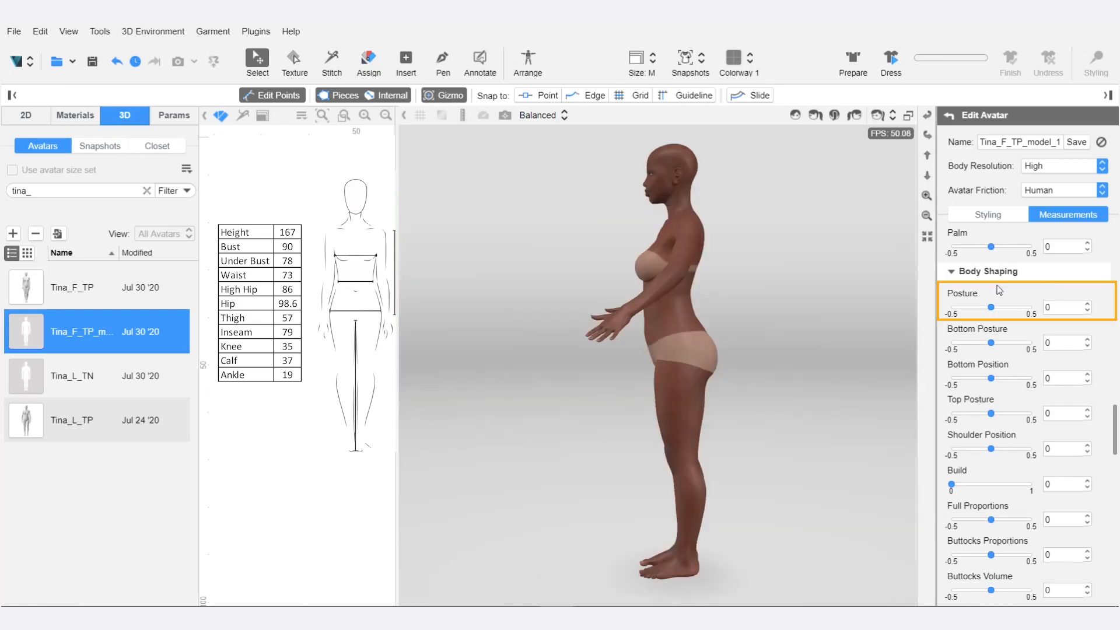
{"action": "mouse_move", "coordinate": [990, 310]}
{"action": "left_mouse_down"}
{"action": "mouse_move", "coordinate": [1014, 309]}
{"action": "mouse_move", "coordinate": [959, 309]}
{"action": "mouse_move", "coordinate": [985, 312]}
{"action": "left_mouse_up"}
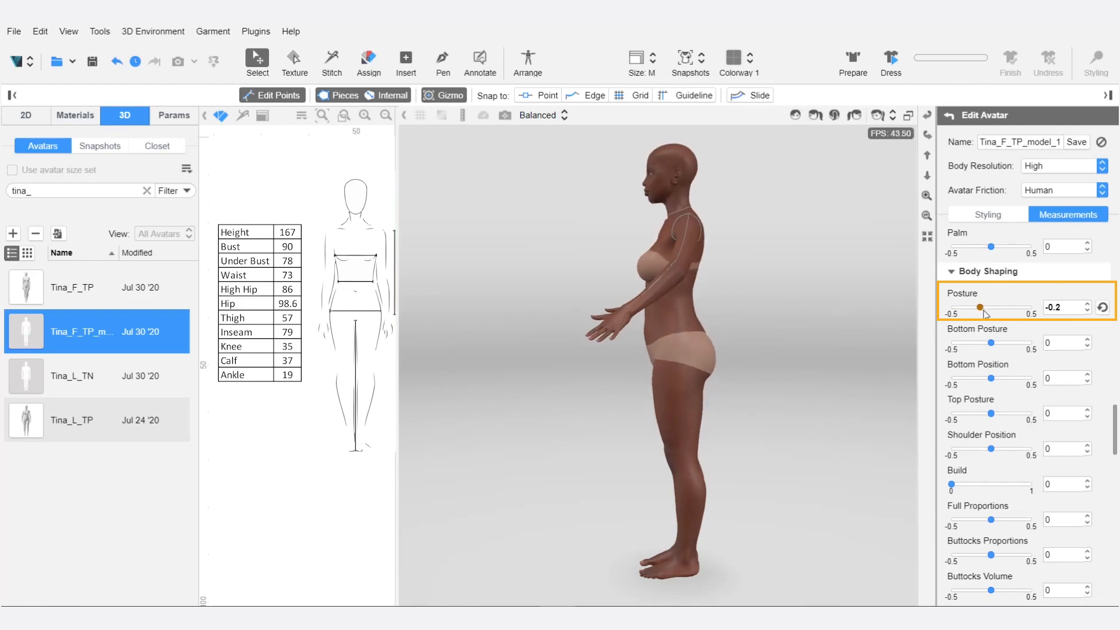
{"action": "left_click", "coordinate": [1102, 307]}
Set Bottom Position to 0.3 and Top Posture to -0.1 in the avatar's Body Shaping values.
{"action": "left_click_drag", "start_coordinate": [990, 378], "coordinate": [1012, 378]}
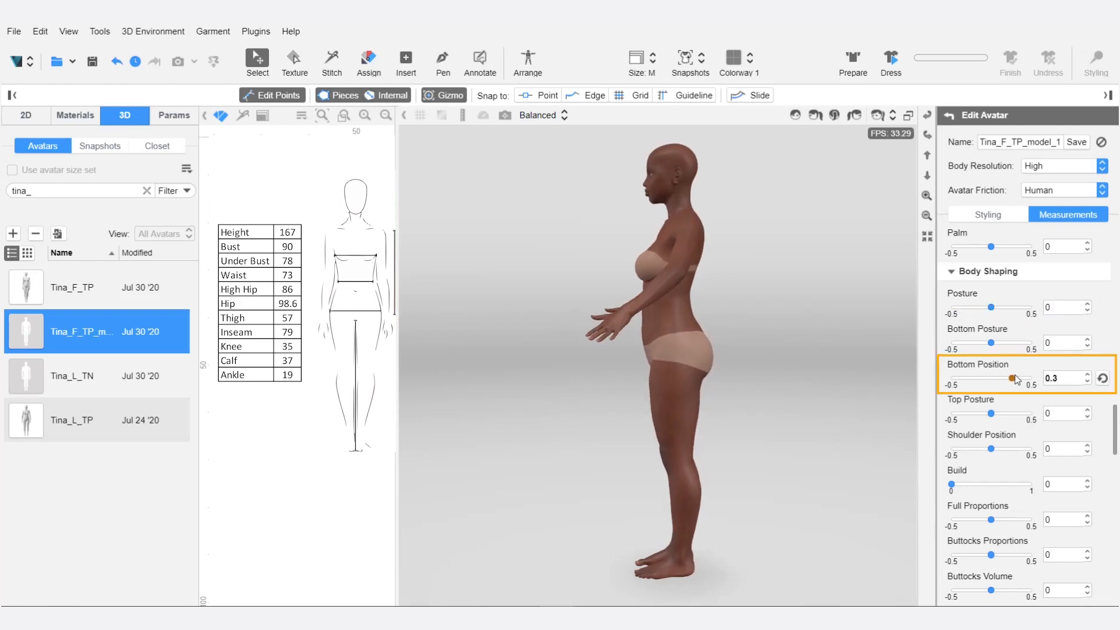
{"action": "right_click_drag", "start_coordinate": [536, 348], "coordinate": [819, 371]}
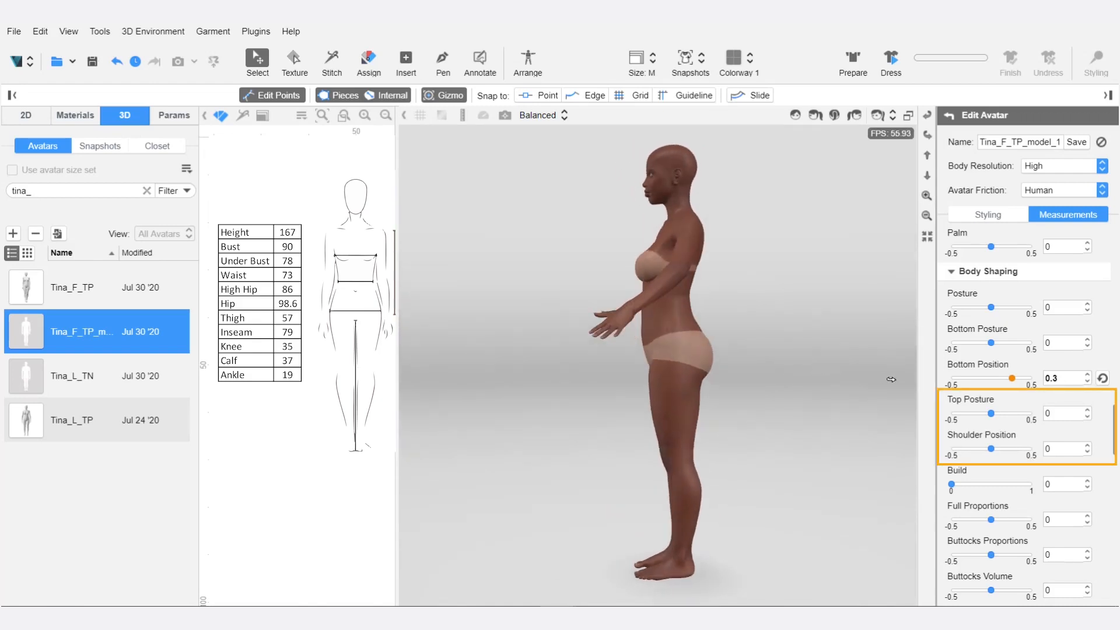
{"action": "left_click_drag", "start_coordinate": [991, 413], "coordinate": [984, 413]}
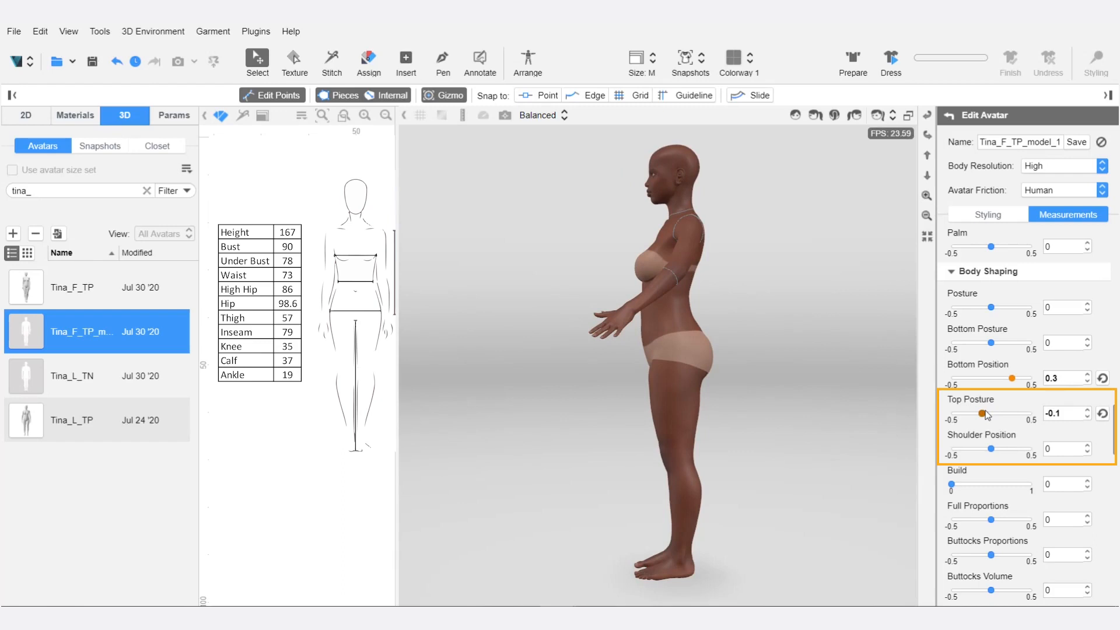
Set the avatar's Shoulder Position to 0.2 in Body Shaping.
{"action": "left_click", "coordinate": [1079, 446]}
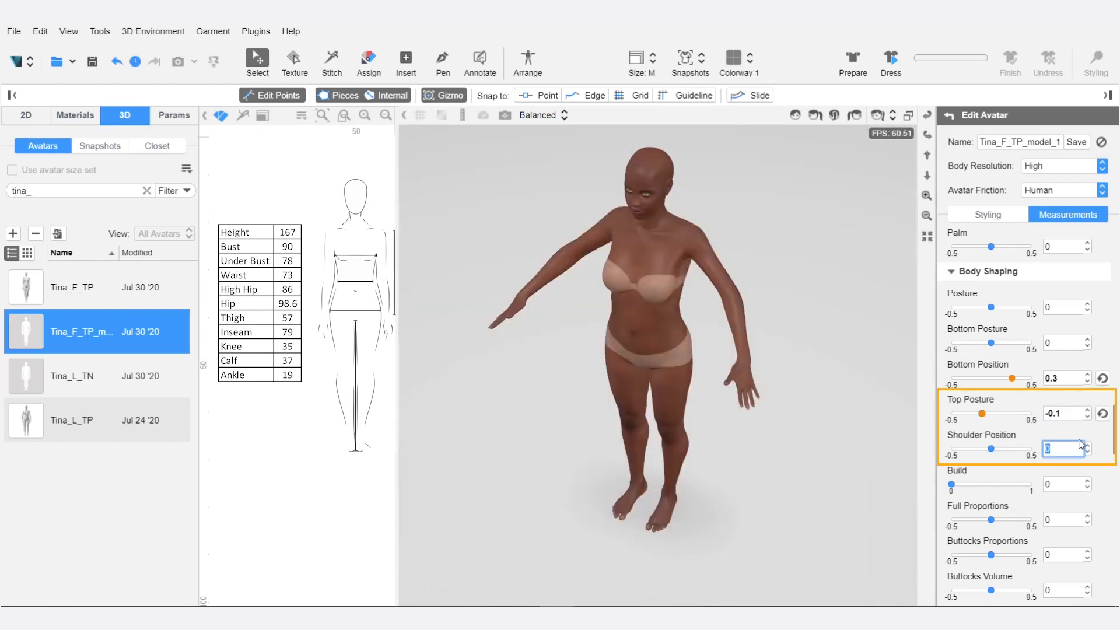
{"action": "type", "text": "0.2"}
{"action": "key", "text": "Return"}
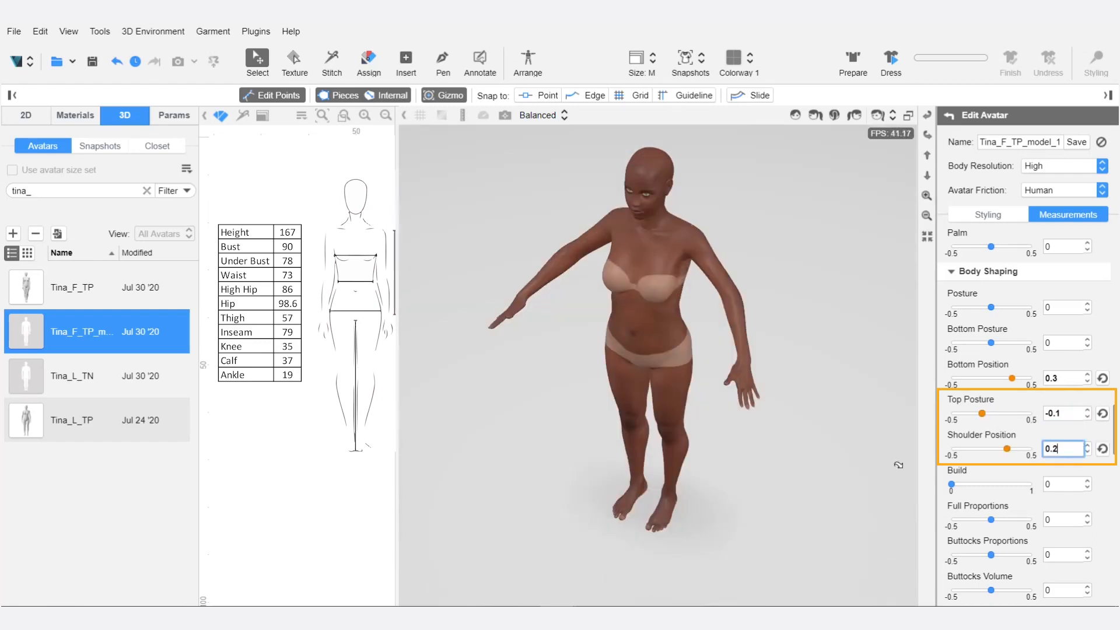
{"action": "left_click_drag", "start_coordinate": [572, 480], "coordinate": [541, 391]}
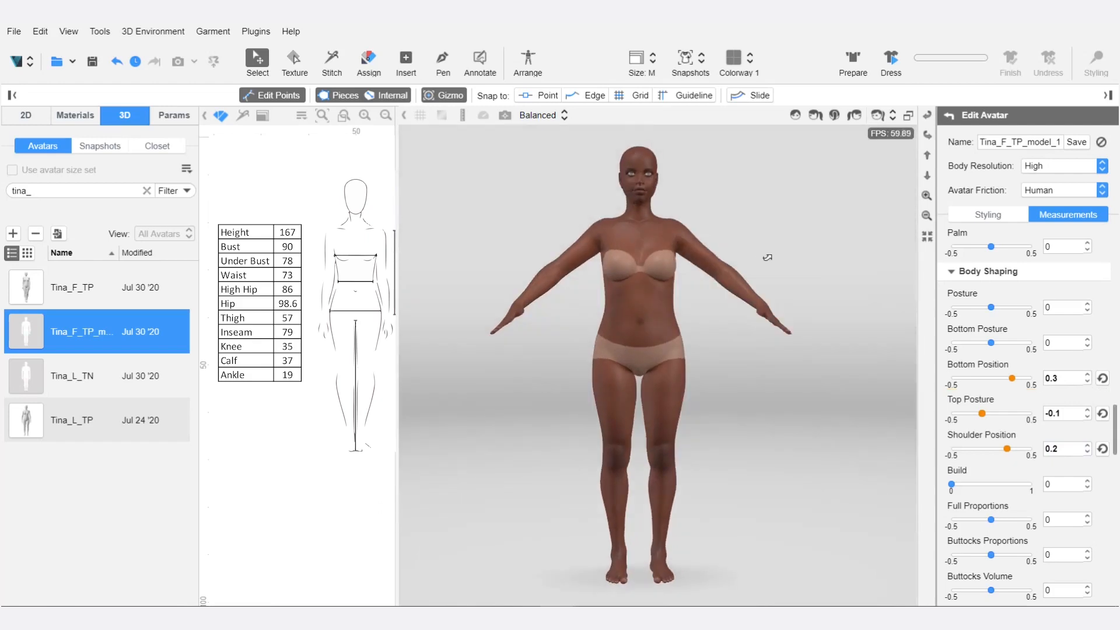
{"action": "left_click_drag", "start_coordinate": [768, 257], "coordinate": [829, 378]}
{"action": "right_click_drag", "start_coordinate": [829, 379], "coordinate": [620, 250]}
{"action": "right_click_drag", "start_coordinate": [703, 226], "coordinate": [862, 383]}
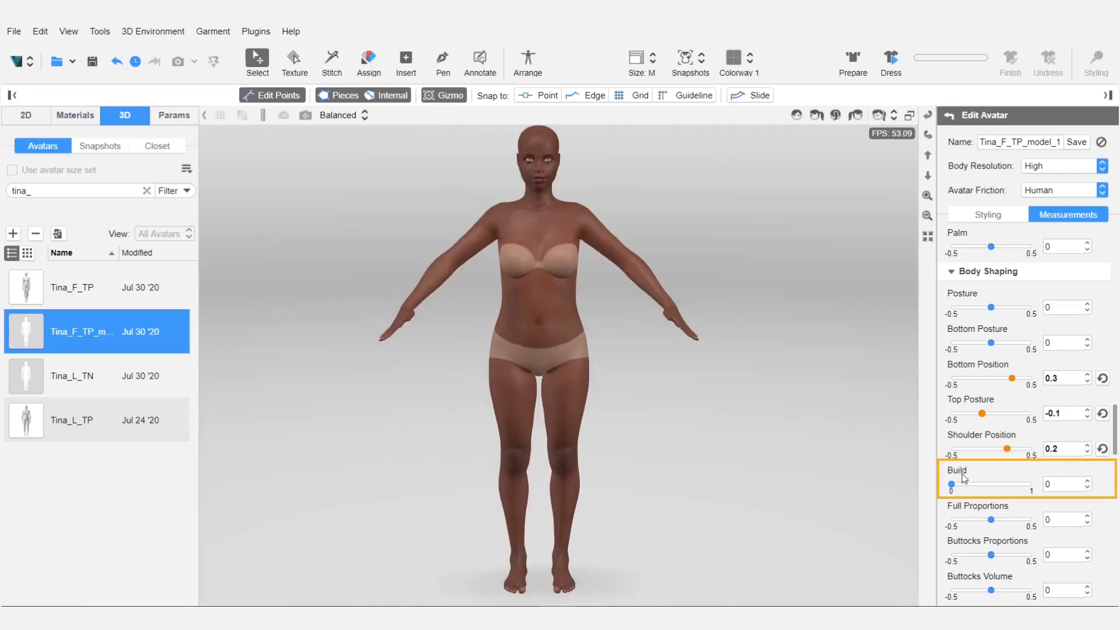
Set the avatar's Build value to 0.2 in Body Shaping.
{"action": "mouse_move", "coordinate": [953, 487]}
{"action": "left_mouse_down"}
{"action": "mouse_move", "coordinate": [1015, 488]}
{"action": "mouse_move", "coordinate": [942, 492]}
{"action": "left_mouse_up"}
{"action": "key", "text": "Tab"}
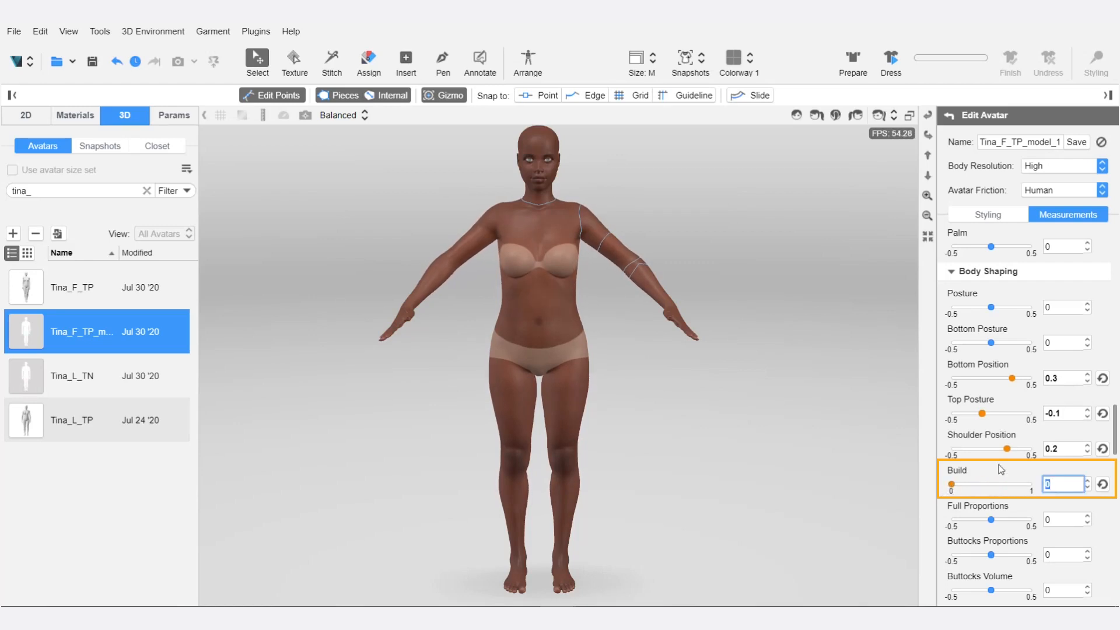
{"action": "type", "text": "0.2"}
{"action": "key", "text": "Return"}
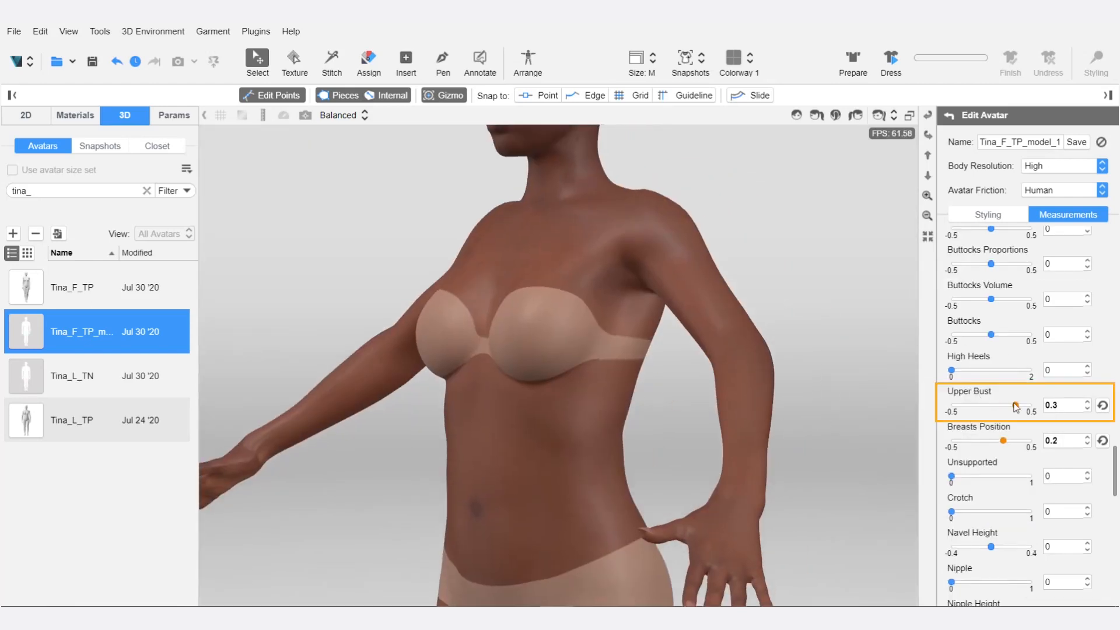
Set the avatar's Upper Bust to 0.1 and Breasts Position to 0.
{"action": "double_click", "coordinate": [1063, 404]}
{"action": "type", "text": "0.1"}
{"action": "key", "text": "Return"}
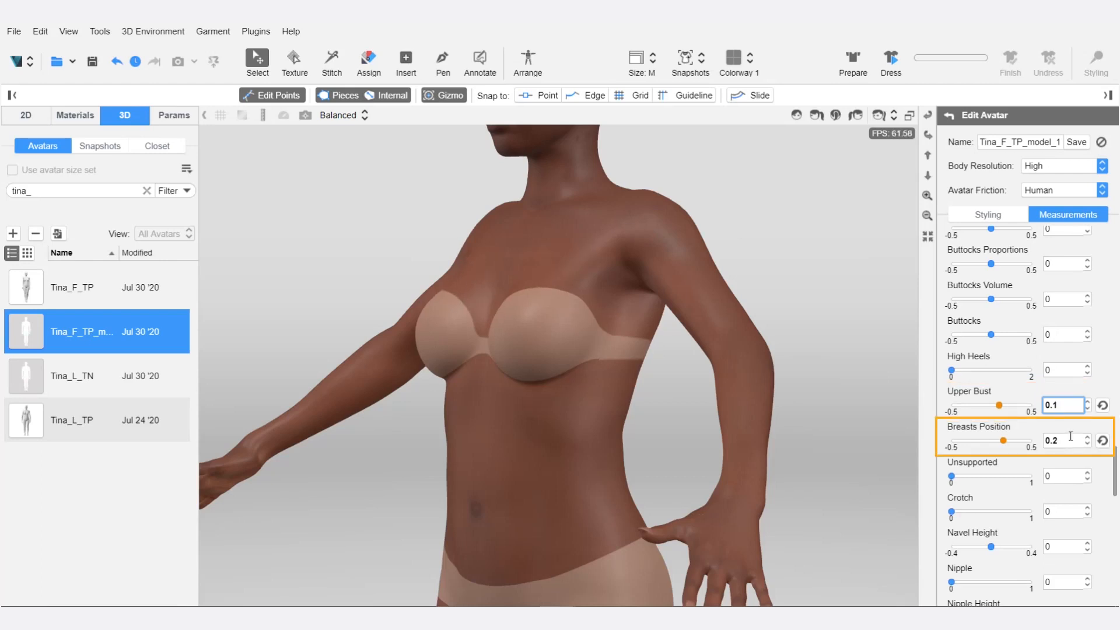
{"action": "key", "text": "Tab"}
{"action": "type", "text": "0"}
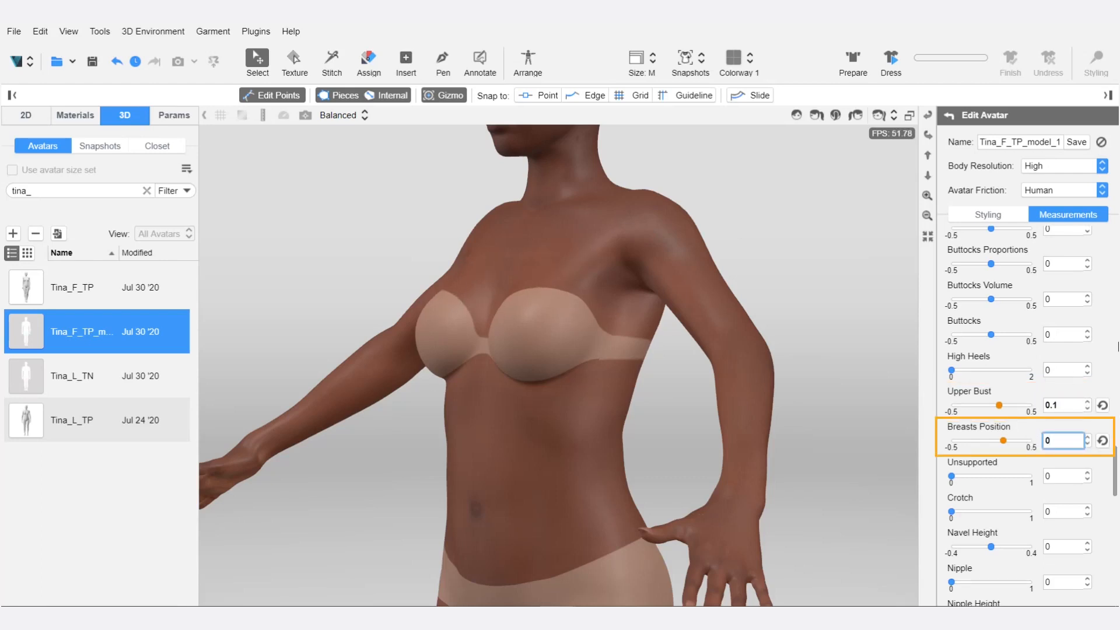
{"action": "key", "text": "Return"}
Save the reshaped avatar, and save it again with a Sports Bra value of 0.8.
{"action": "scroll", "coordinate": [1026, 408], "scroll_direction": "down", "scroll_amount": 5}
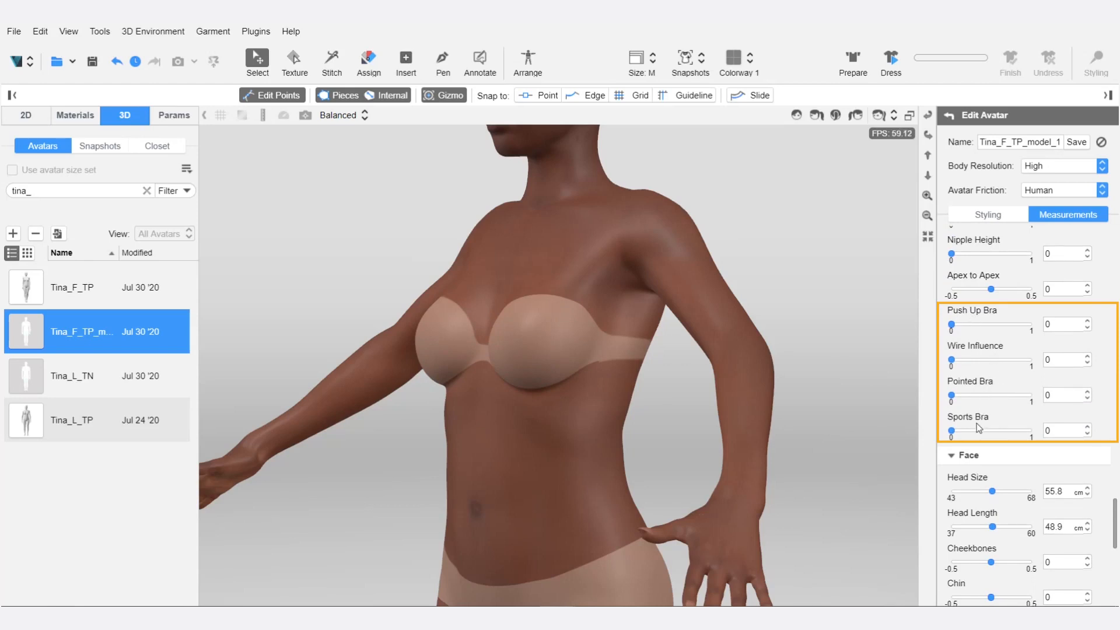
{"action": "left_click", "coordinate": [1077, 142]}
{"action": "left_click_drag", "start_coordinate": [954, 359], "coordinate": [1015, 356]}
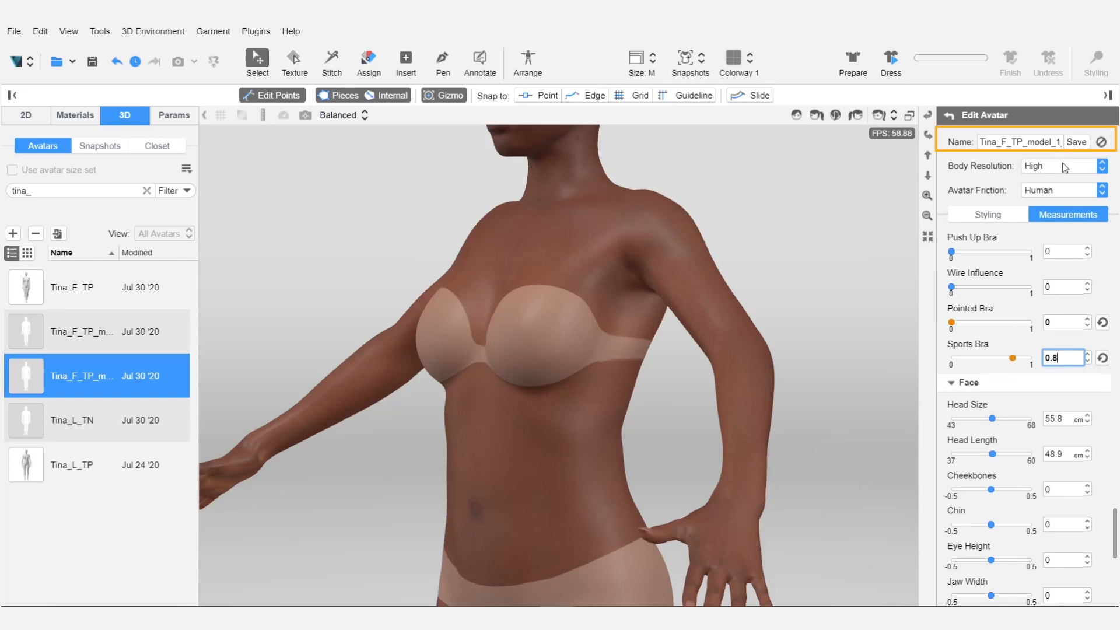
{"action": "left_click", "coordinate": [1077, 143]}
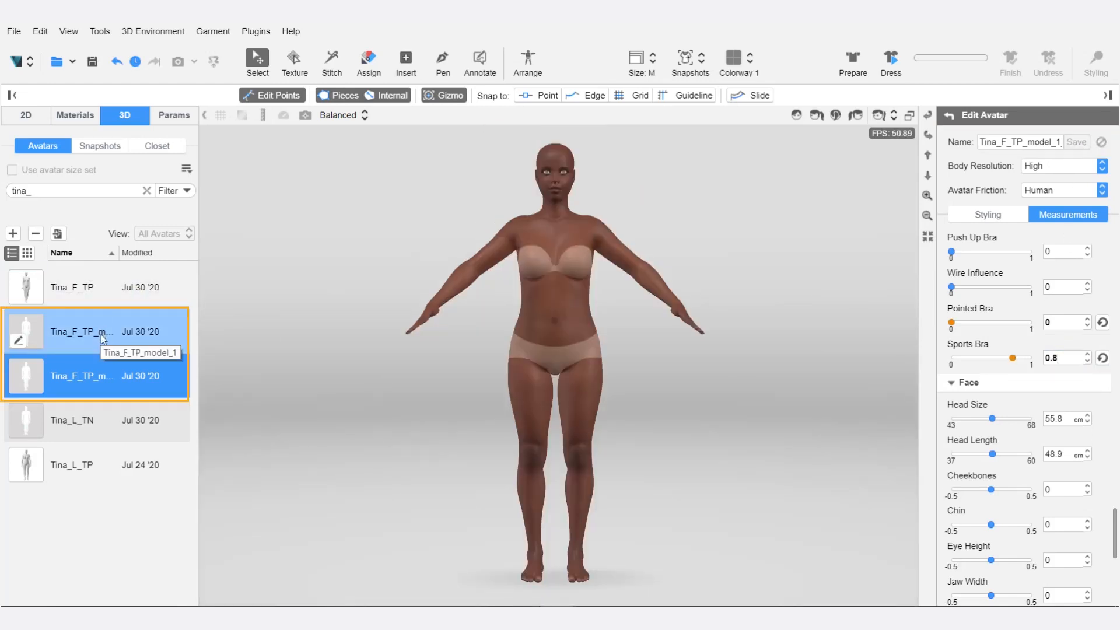
Load the second Tina_F_TP_model avatar in the list into the 3D view.
{"action": "double_click", "coordinate": [100, 377]}
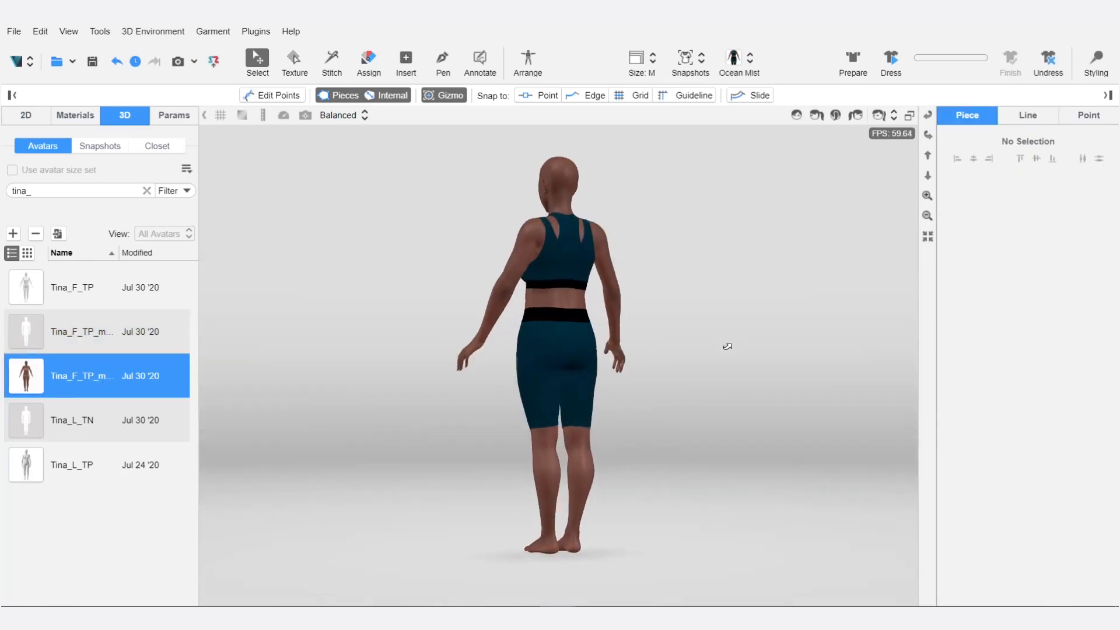